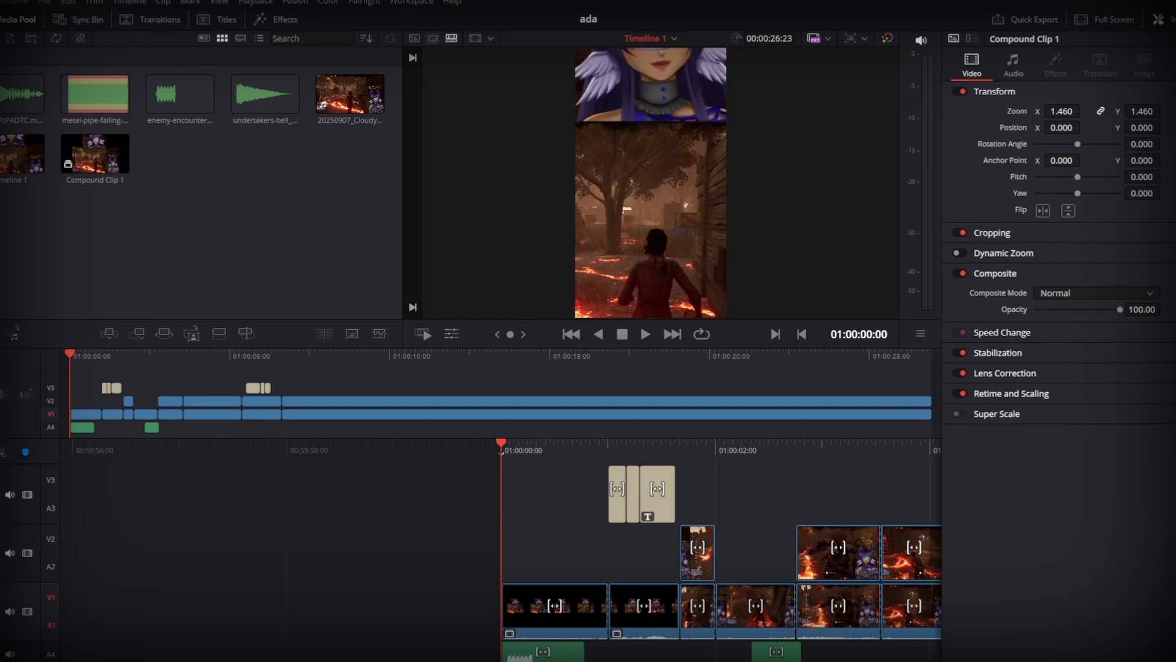
- Play and scrub through the edit to review the existing captions, stopping at 01:00:15:04
{"action": "left_click", "coordinate": [646, 332]}
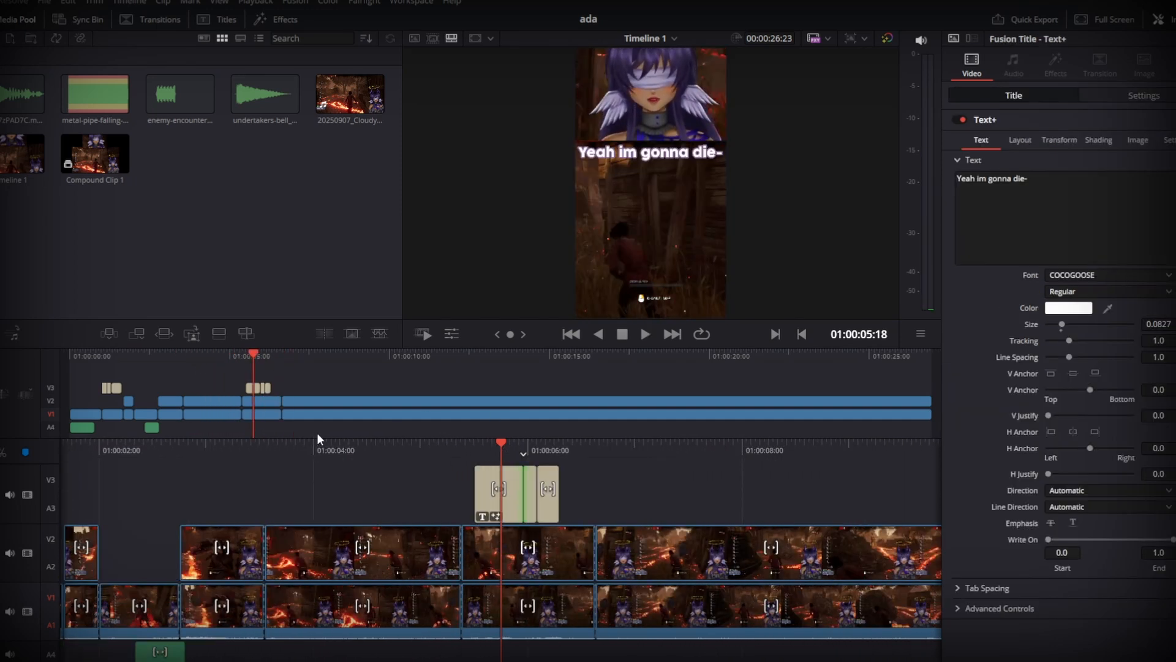
{"action": "left_click_drag", "start_coordinate": [307, 451], "coordinate": [790, 474]}
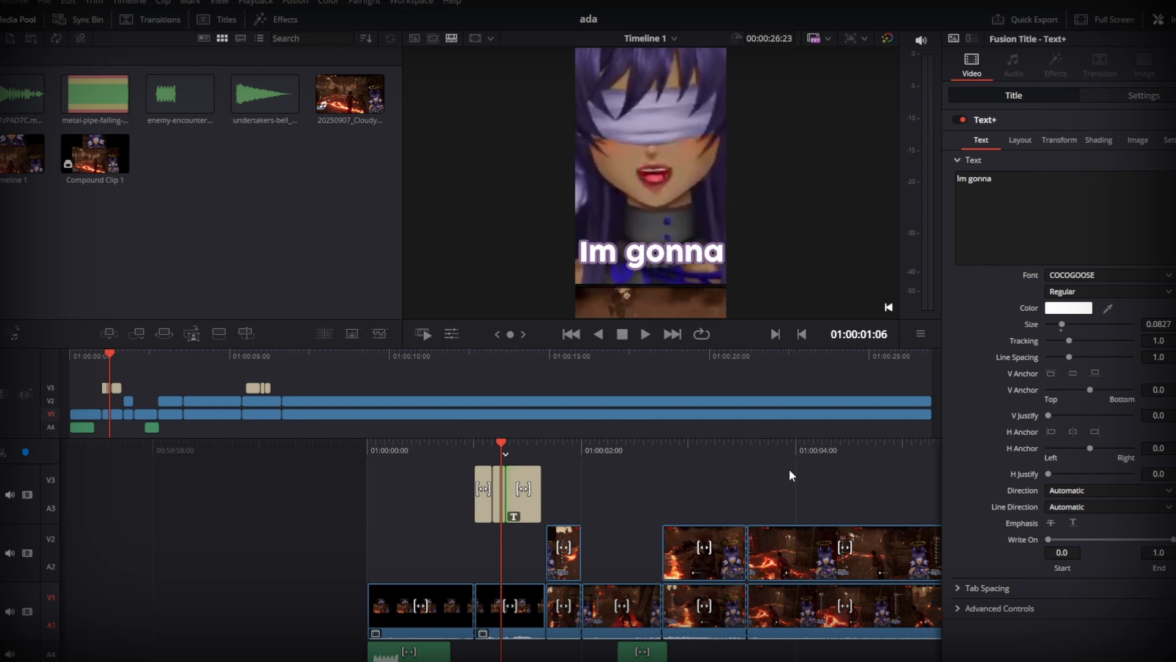
{"action": "left_click_drag", "start_coordinate": [654, 444], "coordinate": [377, 475]}
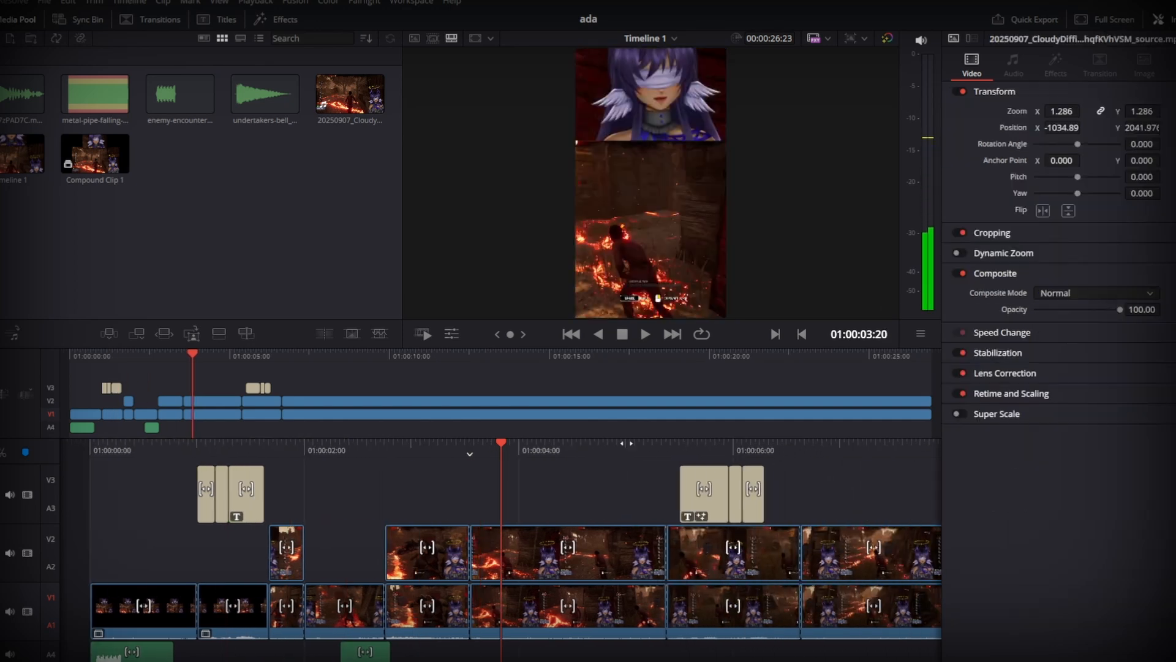
{"action": "left_click_drag", "start_coordinate": [730, 451], "coordinate": [233, 461]}
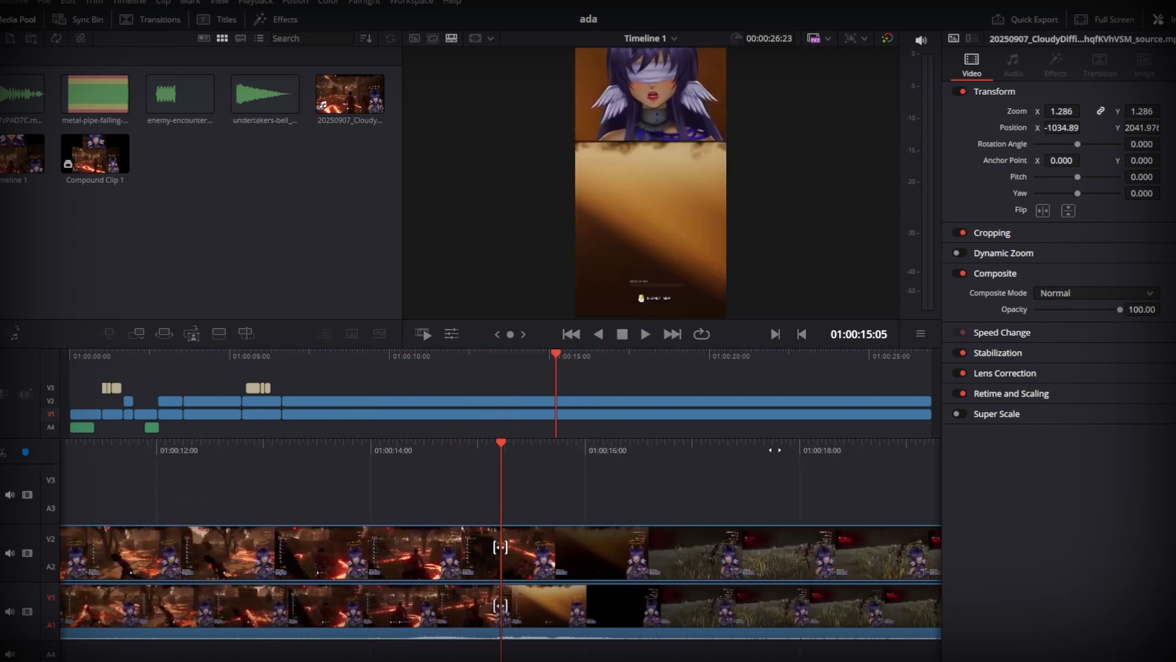
{"action": "left_click_drag", "start_coordinate": [722, 450], "coordinate": [775, 452]}
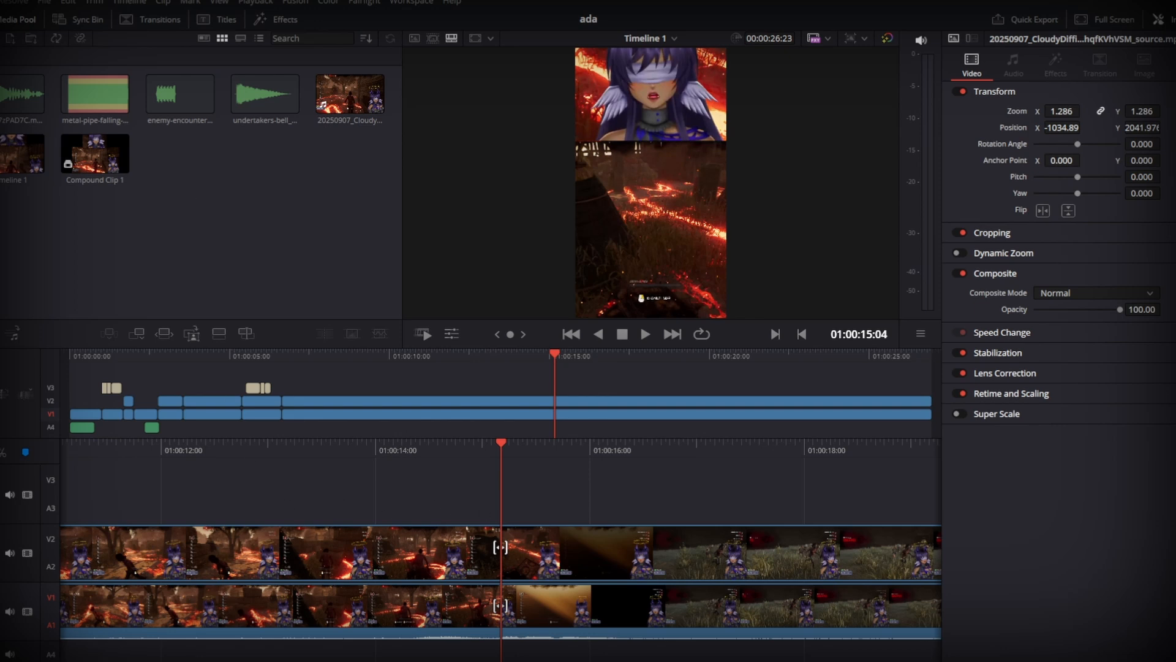
- Add a Text+ title on track V3 around 01:00:15:04 and trim both of its ends to a short clip
{"action": "left_click", "coordinate": [215, 23]}
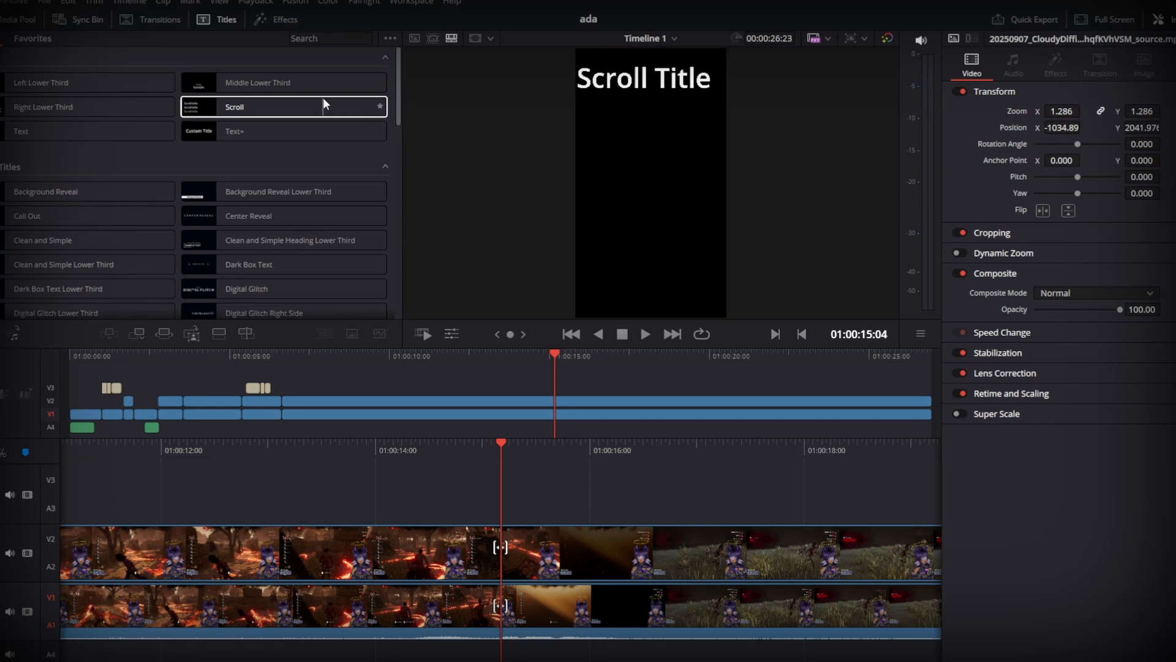
{"action": "left_click", "coordinate": [272, 136]}
{"action": "double_click", "coordinate": [292, 130]}
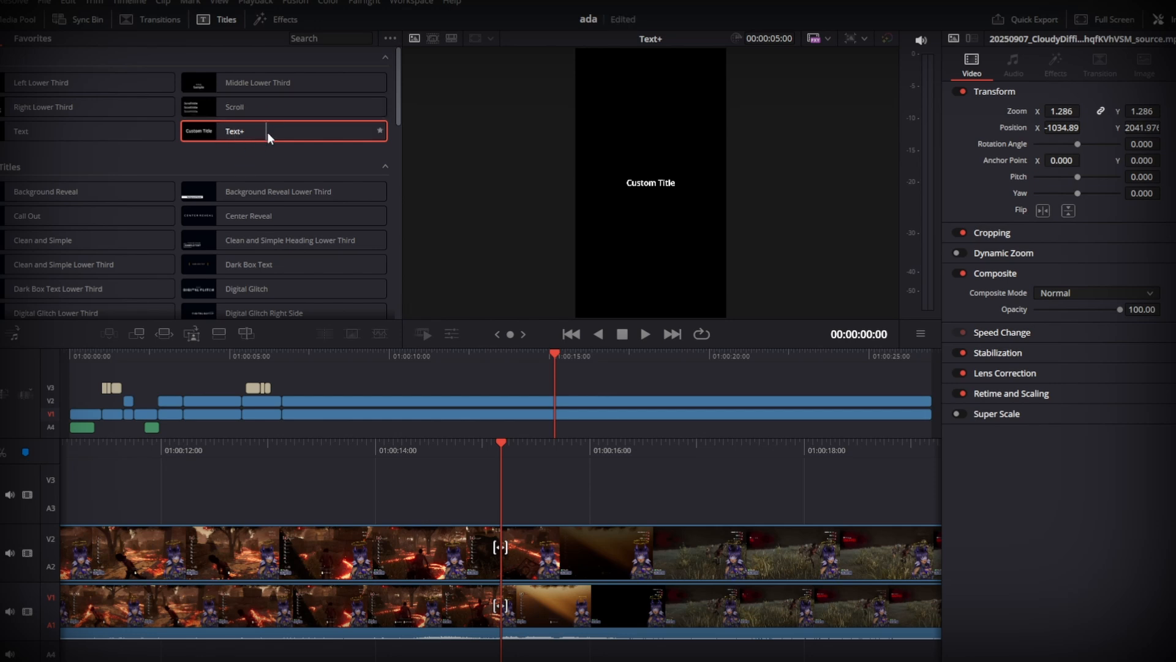
{"action": "left_click_drag", "start_coordinate": [267, 131], "coordinate": [294, 476]}
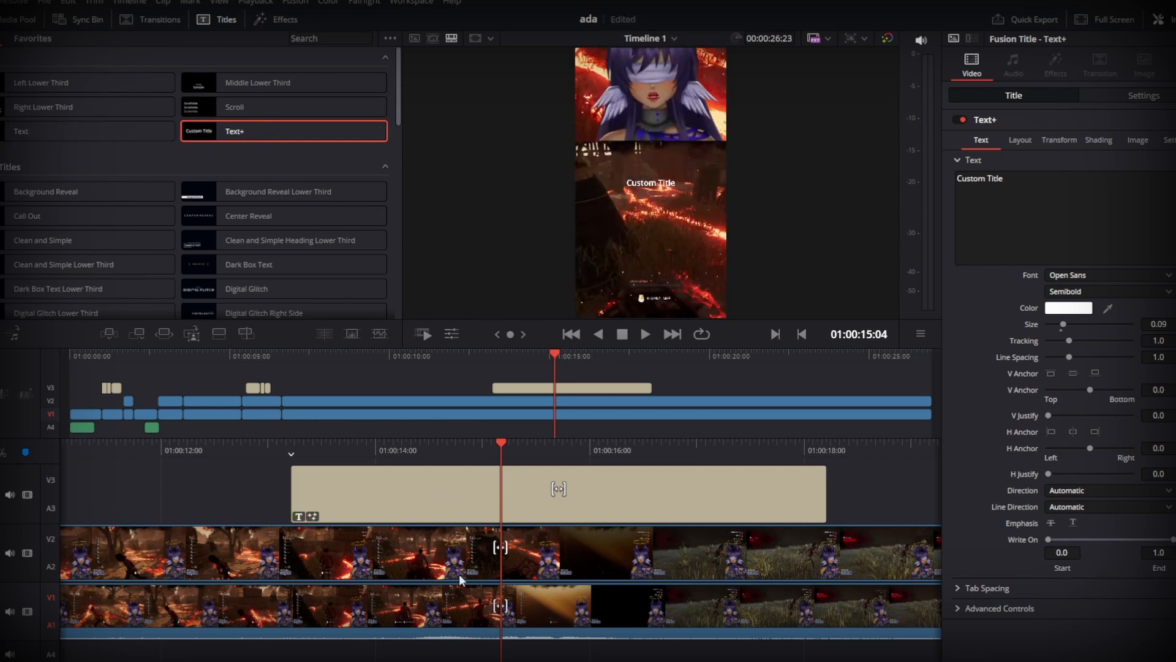
{"action": "left_click_drag", "start_coordinate": [292, 478], "coordinate": [475, 478]}
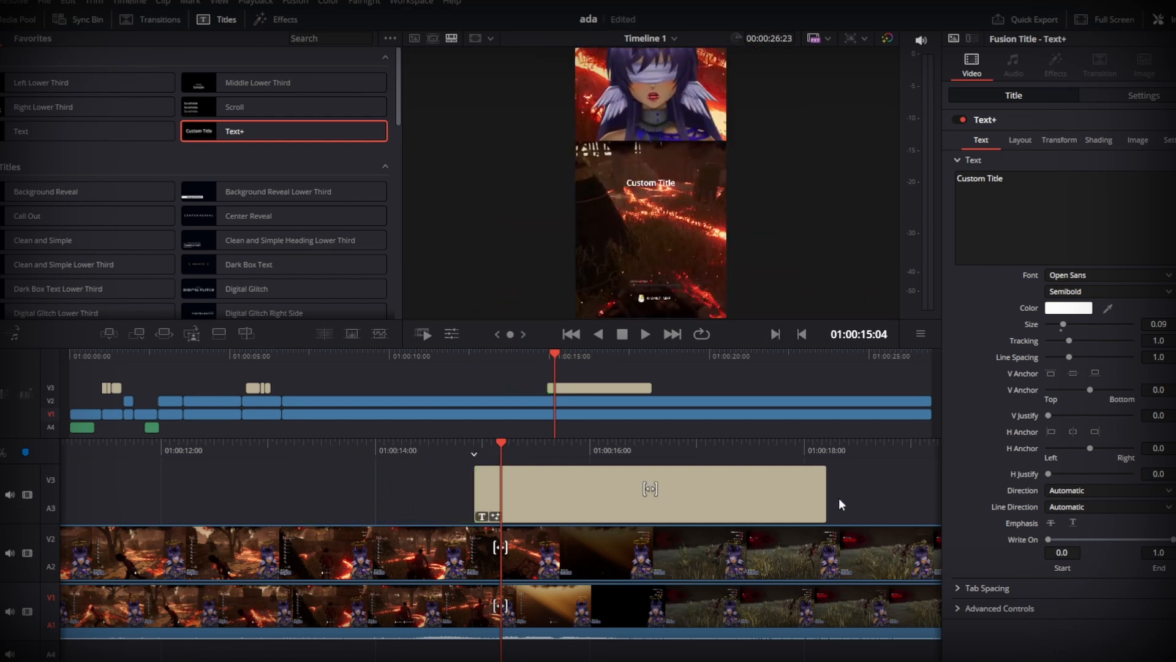
{"action": "left_click_drag", "start_coordinate": [823, 505], "coordinate": [536, 505]}
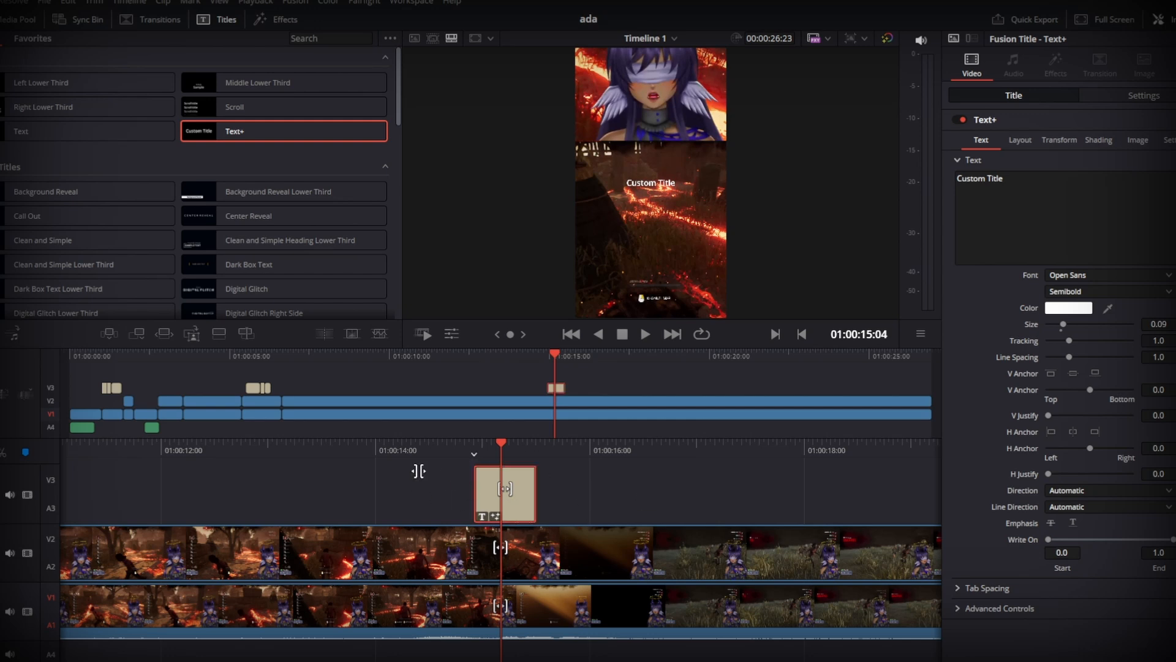
- Examine the font settings of the existing "Yeah im gonna die-" caption, then play the footage leading up to the new title
{"action": "left_click_drag", "start_coordinate": [528, 452], "coordinate": [577, 453]}
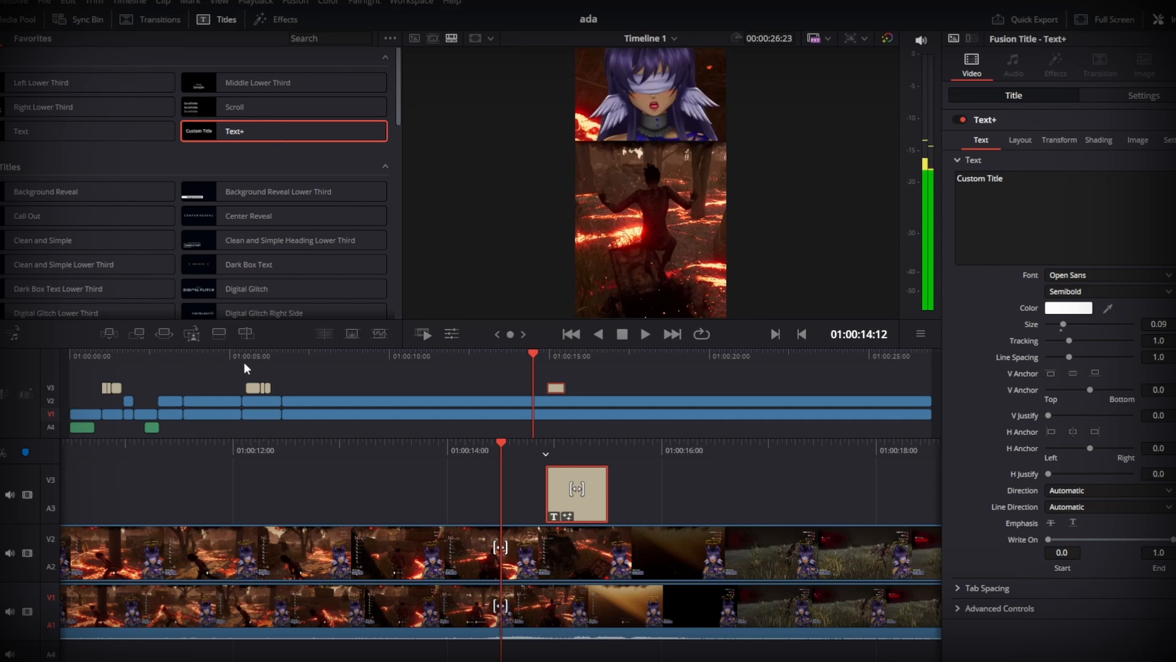
{"action": "left_click_drag", "start_coordinate": [243, 362], "coordinate": [265, 359]}
{"action": "left_click_drag", "start_coordinate": [670, 452], "coordinate": [720, 444]}
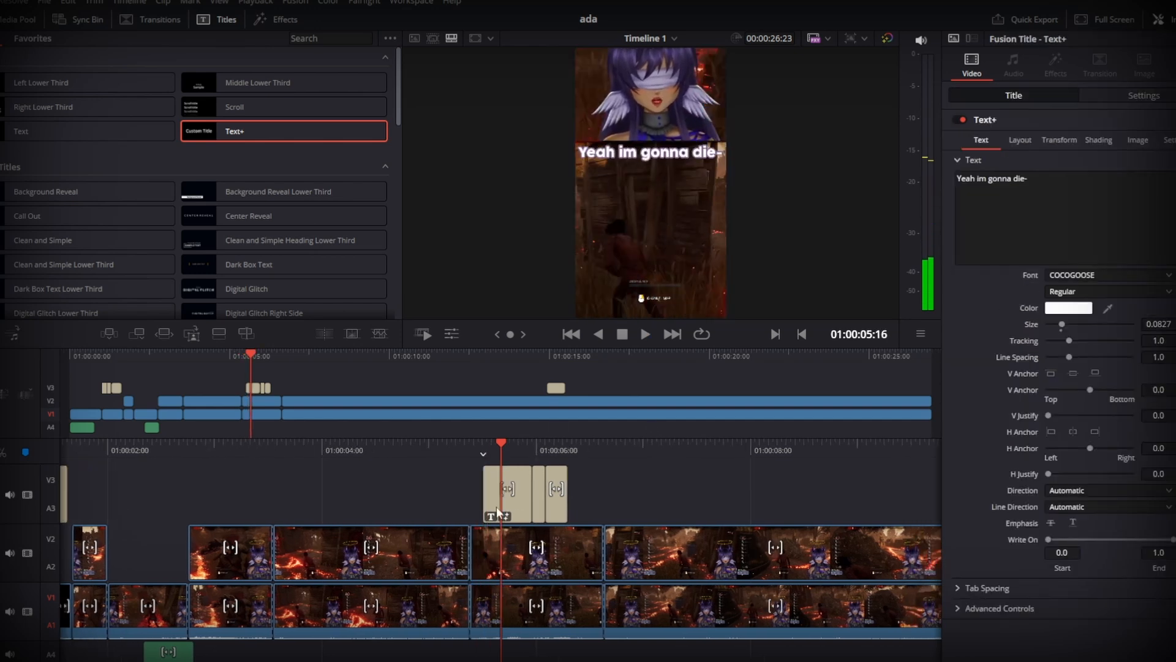
{"action": "left_click", "coordinate": [519, 516]}
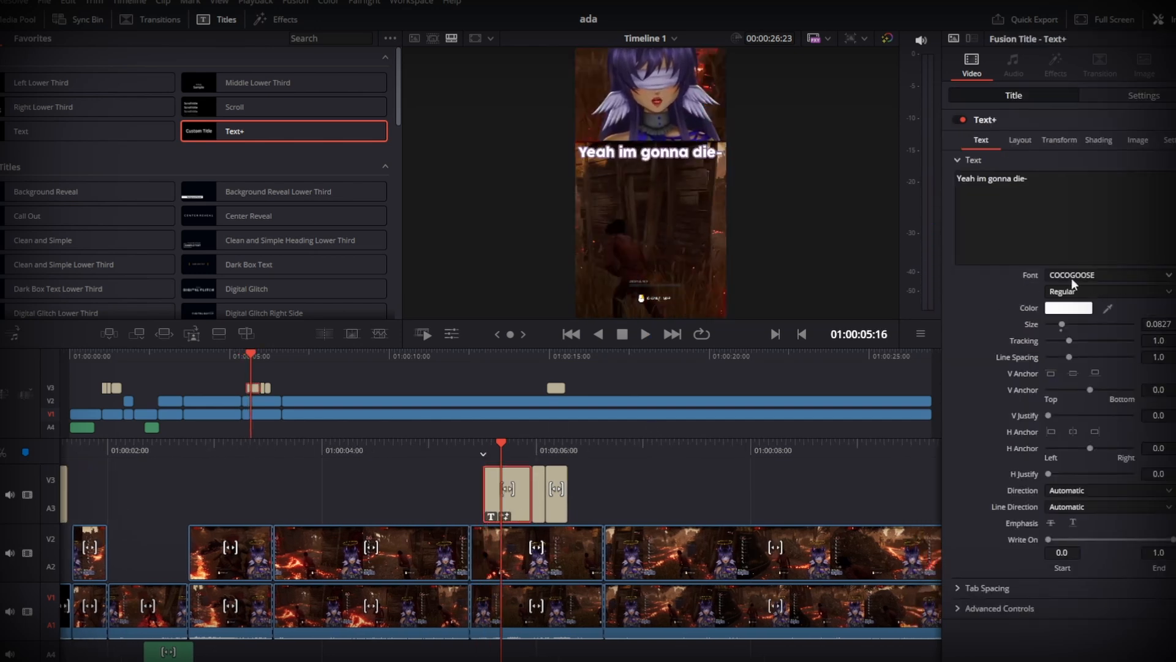
{"action": "key", "text": "space"}
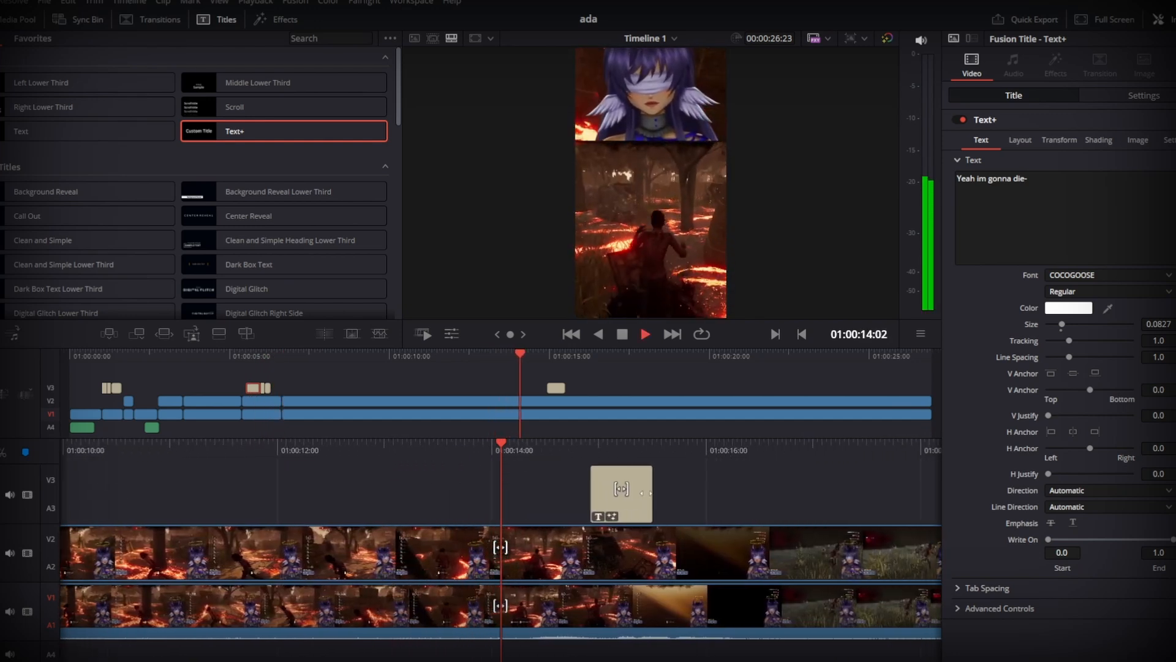
{"action": "key", "text": "space"}
- Set the new Text+ title's zoom to 2.300 and its Y position to 465
{"action": "left_click", "coordinate": [581, 512]}
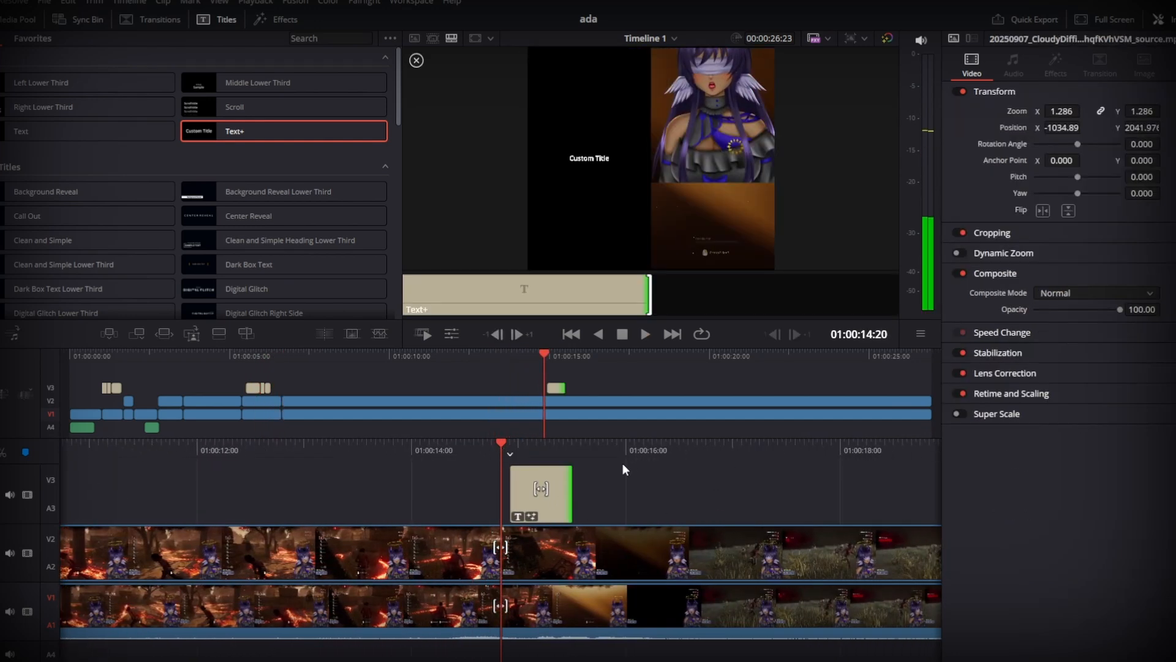
{"action": "left_click_drag", "start_coordinate": [615, 458], "coordinate": [583, 454]}
{"action": "left_click", "coordinate": [520, 512]}
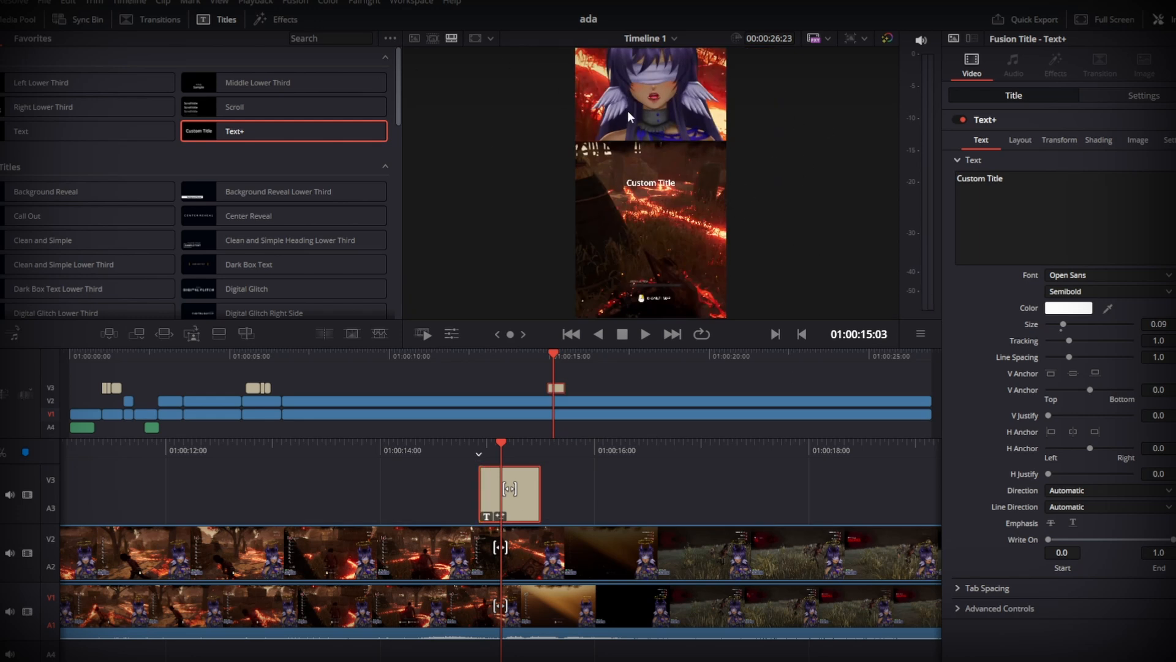
{"action": "key", "text": "v"}
{"action": "left_click", "coordinate": [1130, 96]}
{"action": "left_click_drag", "start_coordinate": [1129, 141], "coordinate": [1170, 156]}
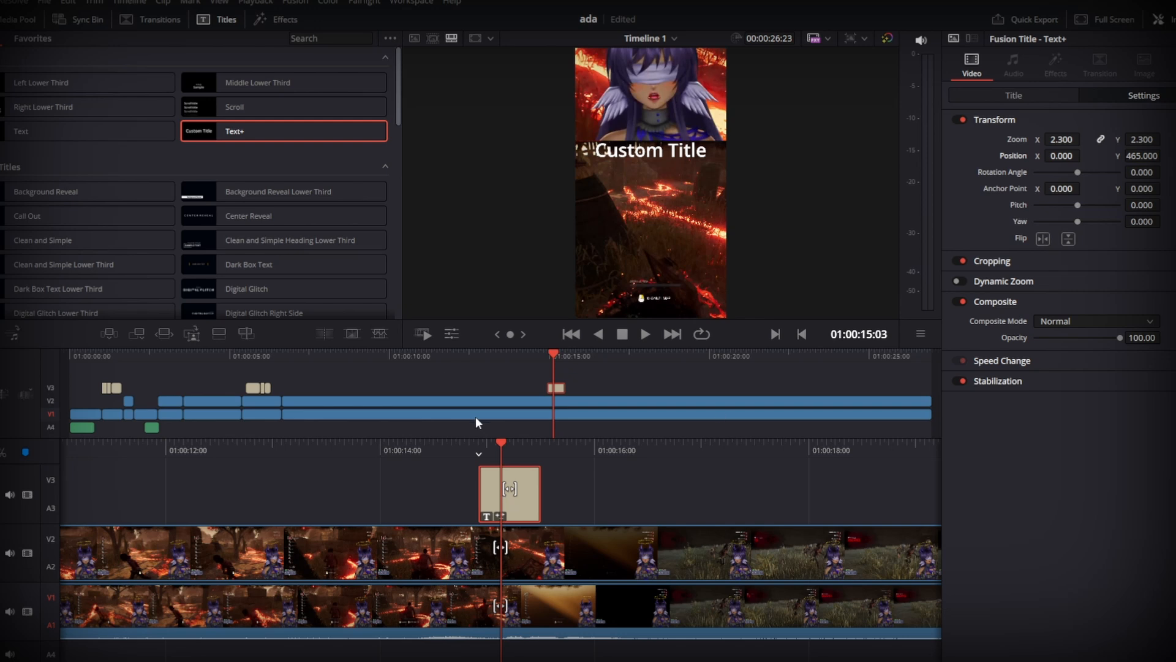
- Play the section around the new title and move the title clip to start at about 01:00:15:05
{"action": "left_click", "coordinate": [1010, 95]}
{"action": "left_click_drag", "start_coordinate": [677, 450], "coordinate": [792, 451]}
{"action": "key", "text": "space"}
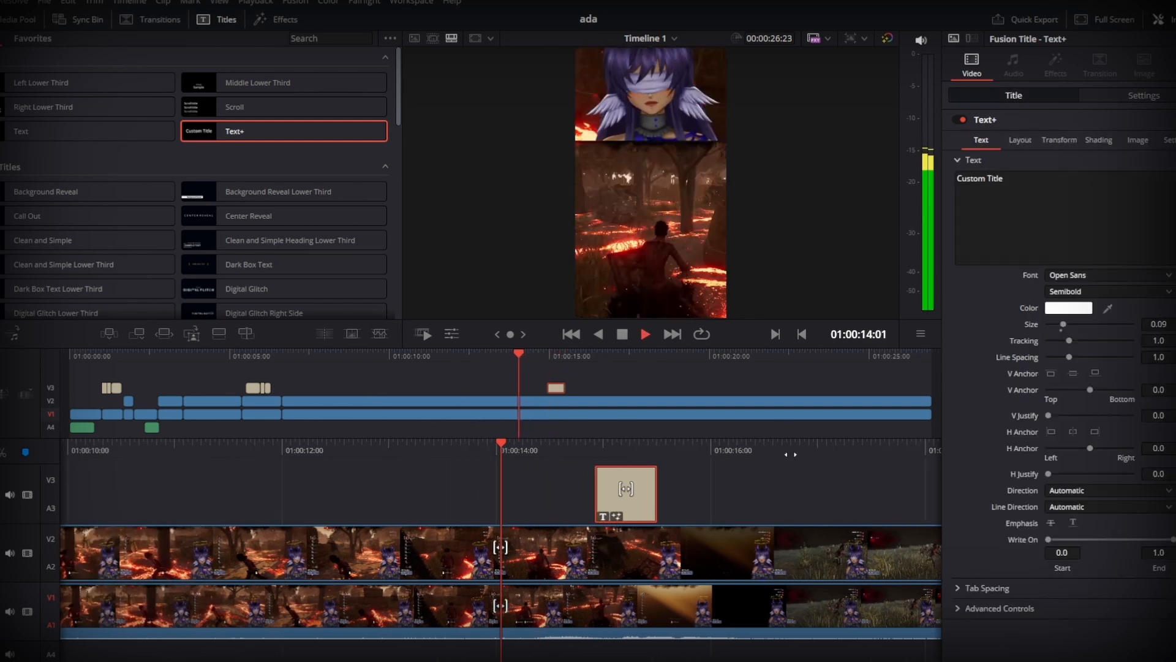
{"action": "key", "text": "space"}
- Replay the moved title's section and trim the end of the title clip back by a few frames
{"action": "key", "text": "space"}
{"action": "key", "text": "space"}
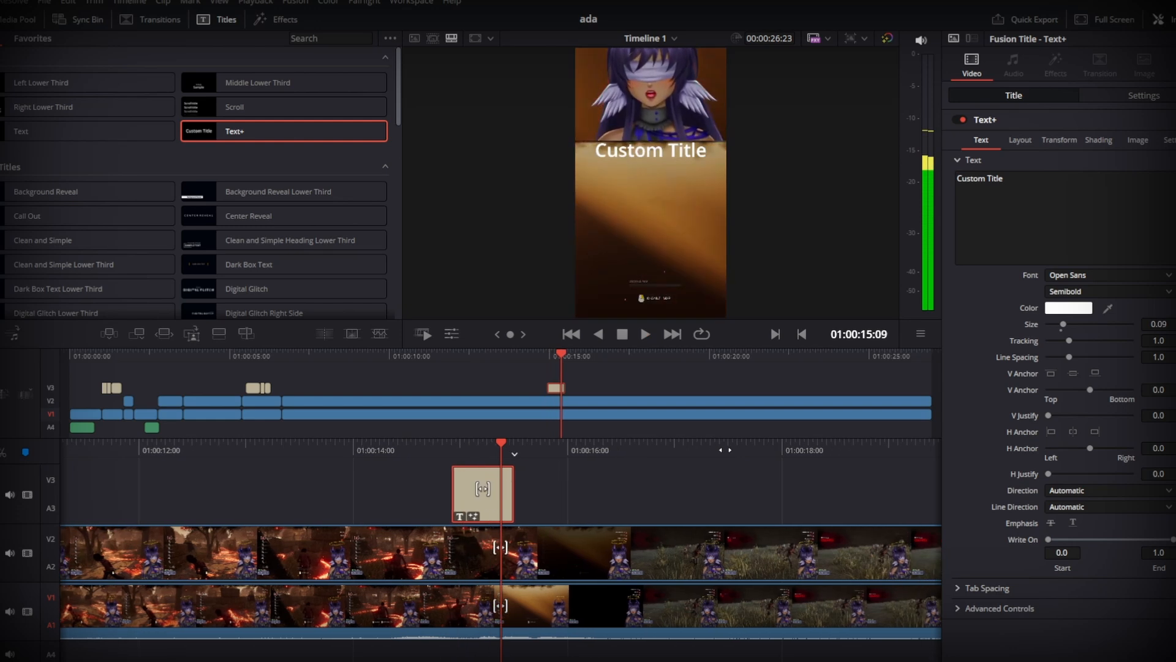
{"action": "left_click_drag", "start_coordinate": [535, 518], "coordinate": [526, 520]}
{"action": "left_click_drag", "start_coordinate": [620, 455], "coordinate": [693, 455]}
{"action": "key", "text": "space"}
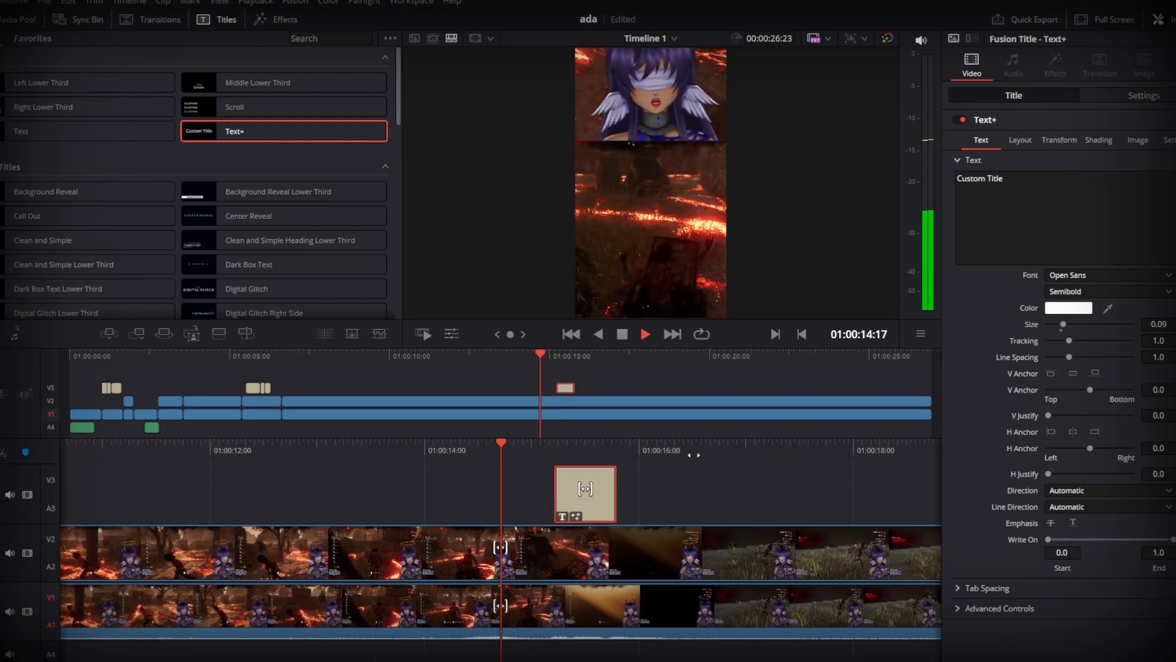
{"action": "key", "text": "space"}
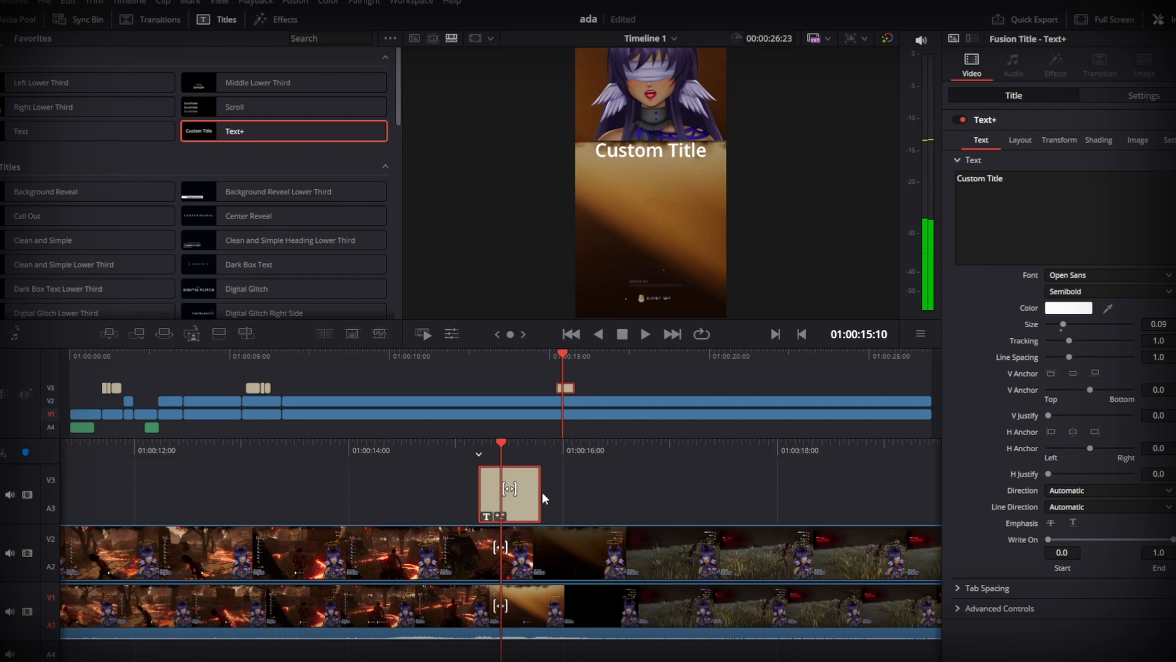
{"action": "left_click_drag", "start_coordinate": [541, 491], "coordinate": [527, 493]}
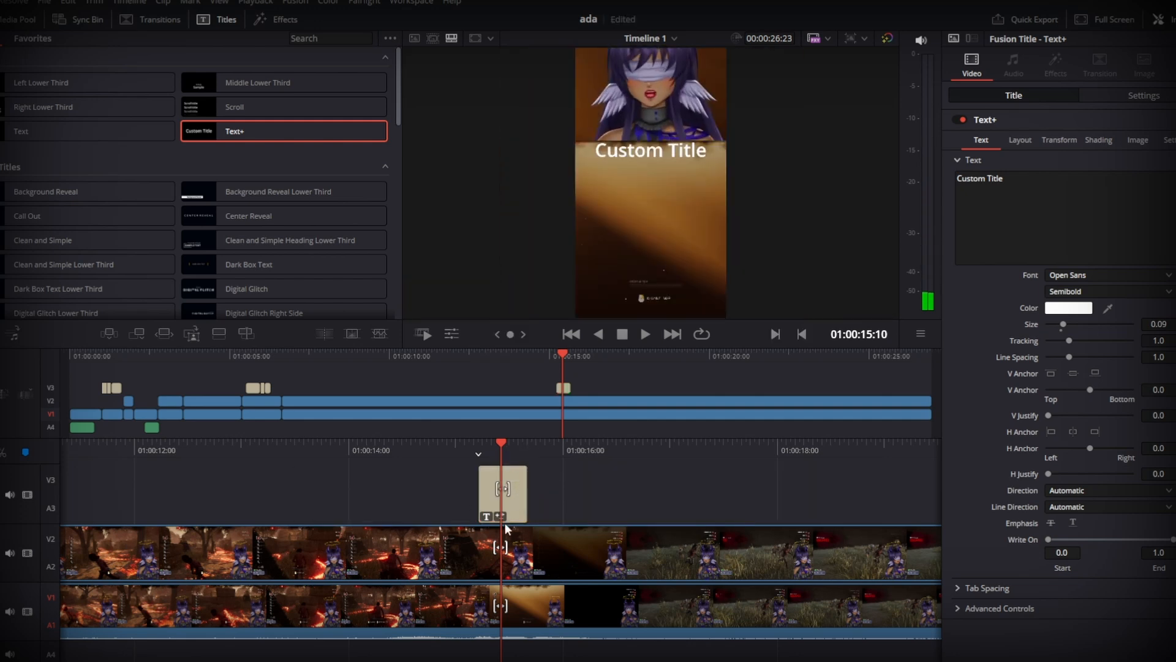
- Check the trimmed title's timing by playback and replace its text with "theres"
{"action": "left_click_drag", "start_coordinate": [687, 451], "coordinate": [741, 449]}
{"action": "key", "text": "space"}
{"action": "key", "text": "space"}
{"action": "left_click_drag", "start_coordinate": [658, 447], "coordinate": [745, 442]}
{"action": "key", "text": "Down"}
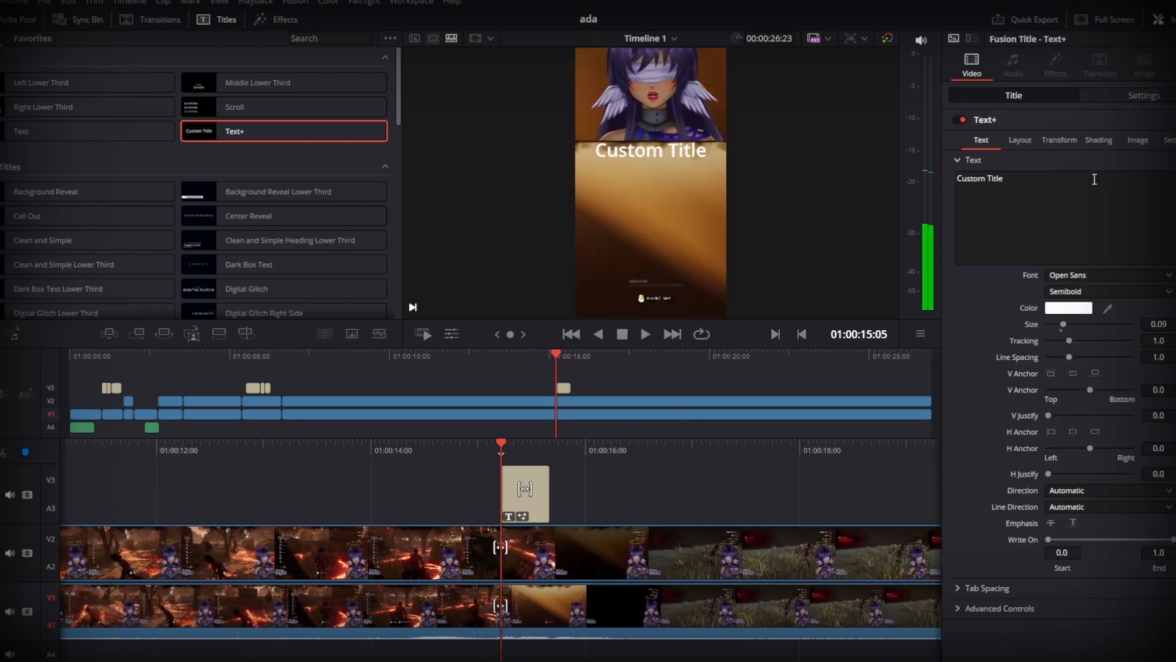
{"action": "left_click_drag", "start_coordinate": [1095, 180], "coordinate": [842, 185]}
{"action": "type", "text": "theres"}
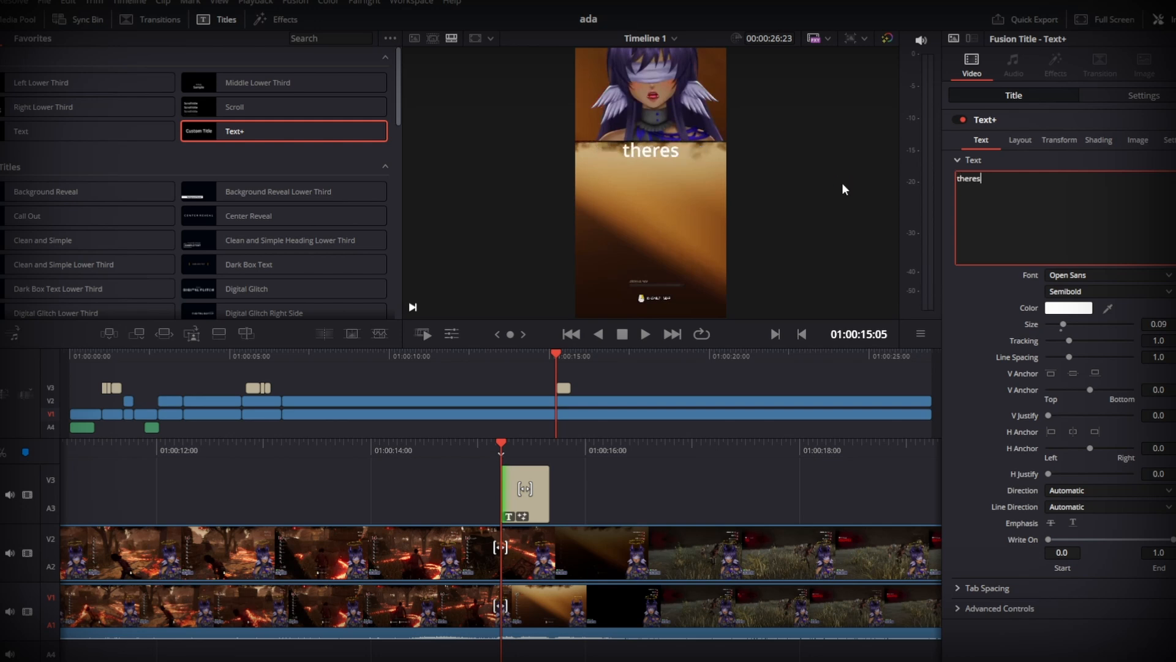
- Play the section around the "theres" title and compare it with the "Yeah im gonna die-" caption near 01:00:05:13
{"action": "left_click", "coordinate": [569, 484]}
{"action": "key", "text": "space"}
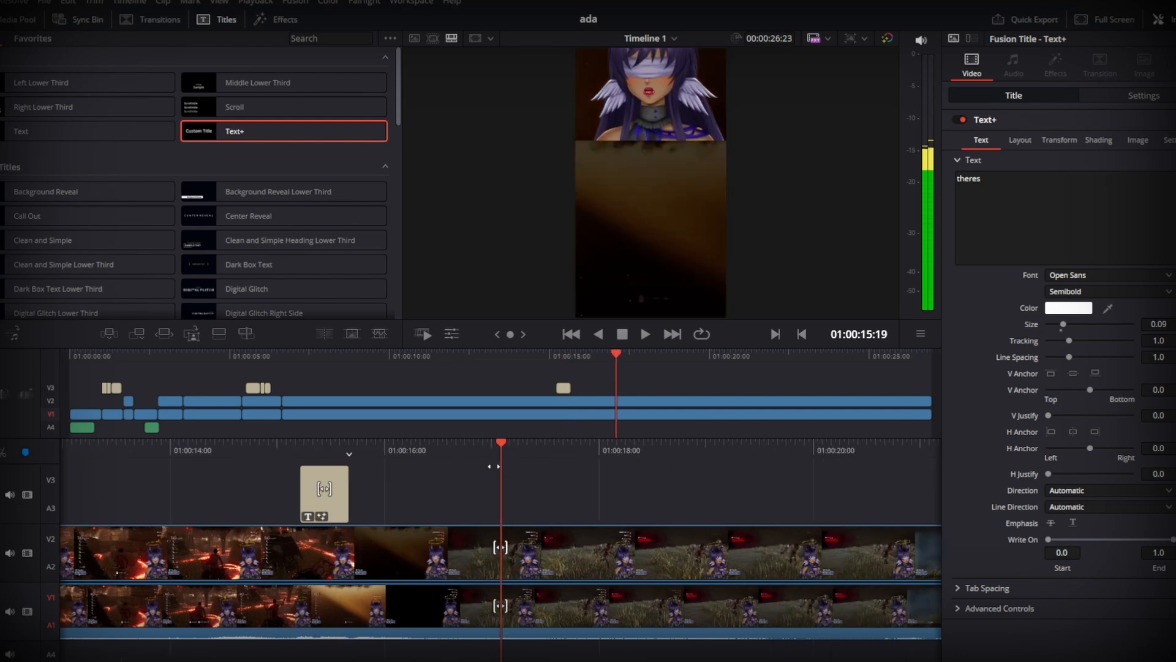
{"action": "key", "text": "space"}
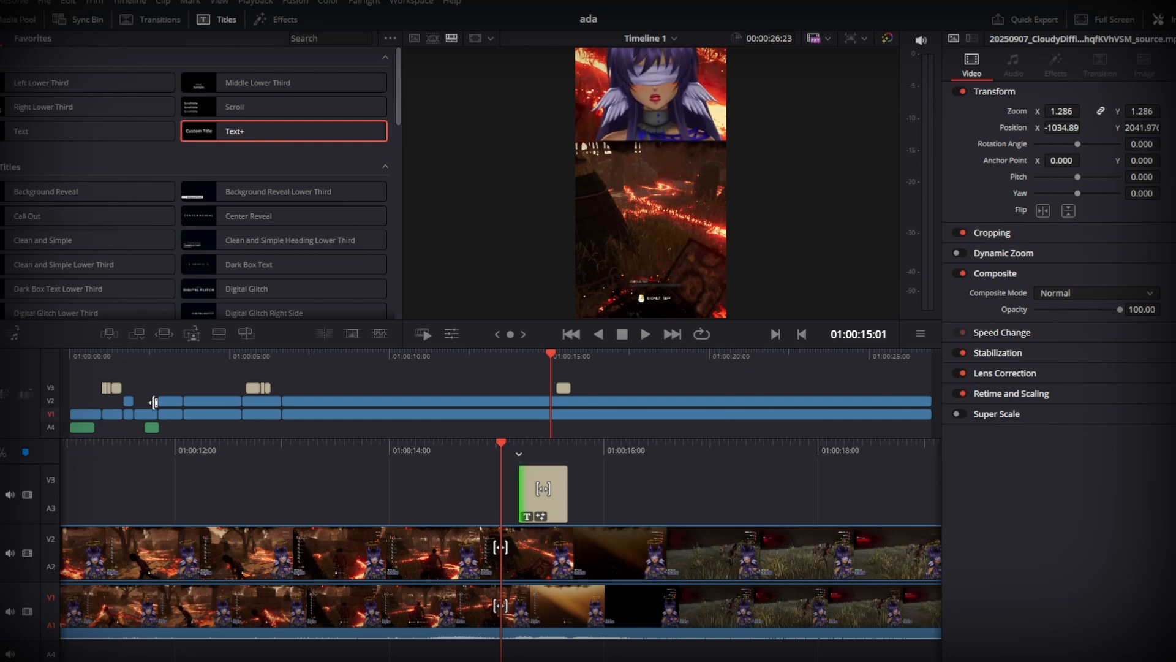
{"action": "left_click_drag", "start_coordinate": [388, 452], "coordinate": [439, 437]}
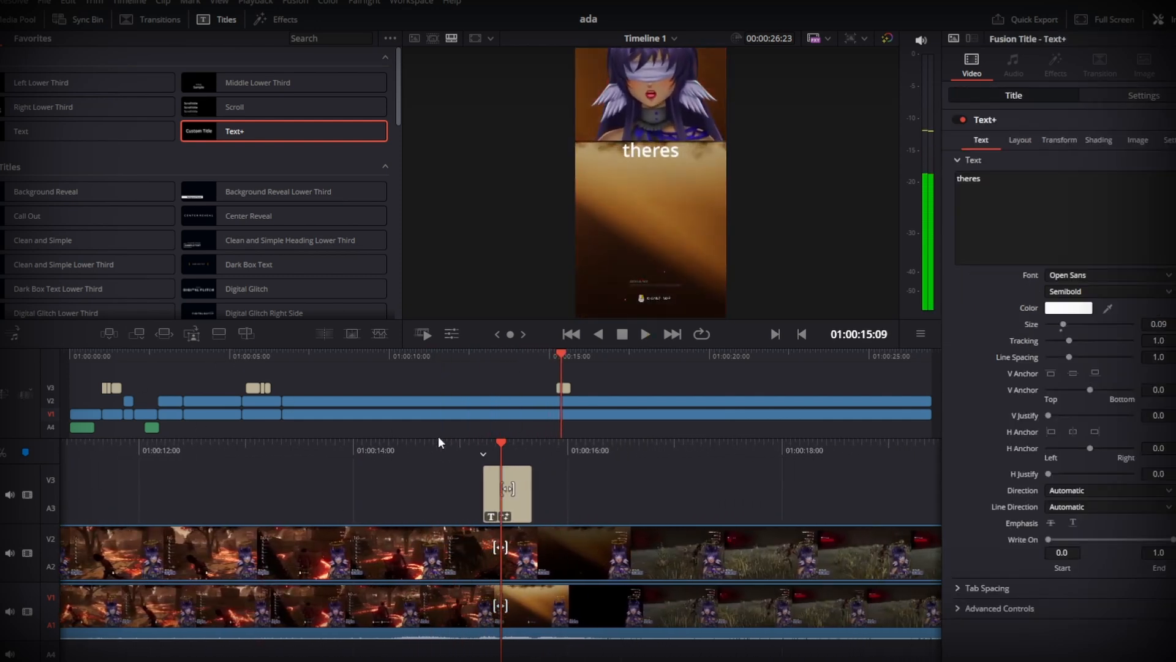
{"action": "left_click", "coordinate": [239, 357]}
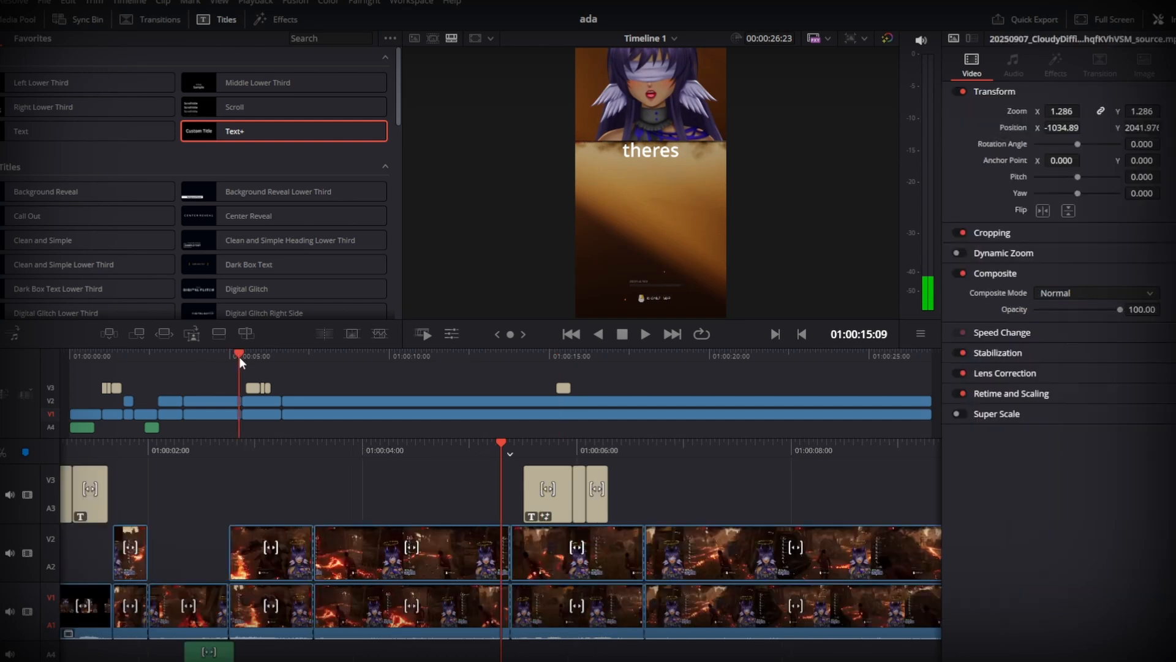
{"action": "key", "text": "space"}
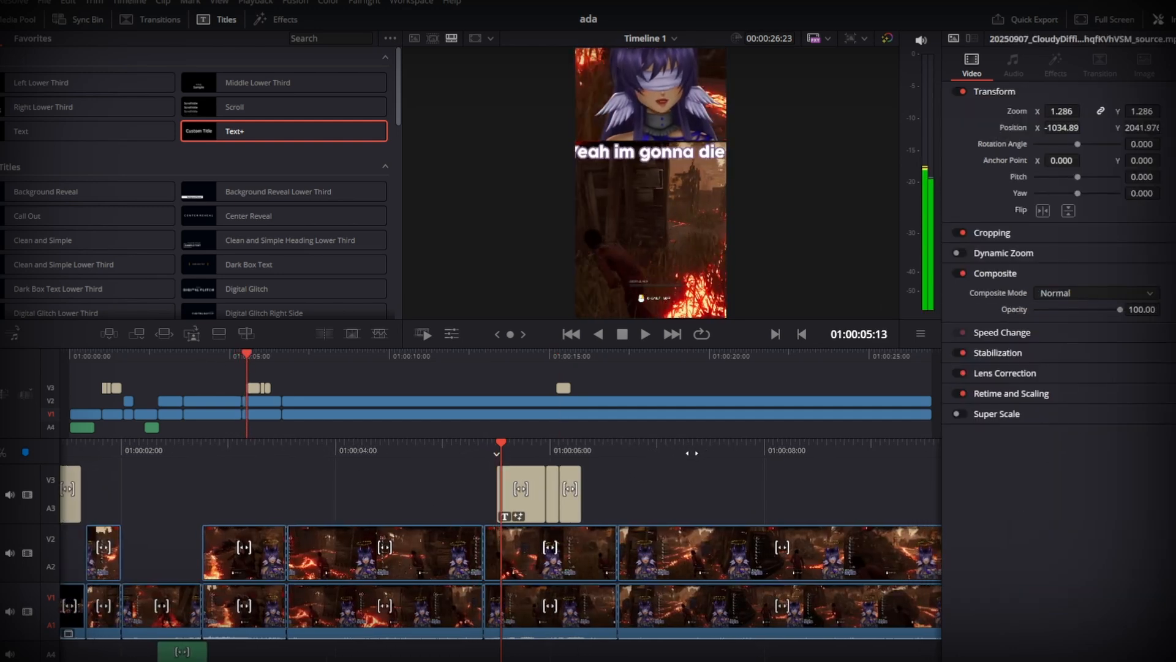
- Examine the font and size animation of the opening "Im gonna" and "die" captions frame by frame
{"action": "left_click_drag", "start_coordinate": [626, 452], "coordinate": [1141, 452]}
{"action": "left_click_drag", "start_coordinate": [804, 447], "coordinate": [707, 444]}
{"action": "left_click", "coordinate": [506, 495]}
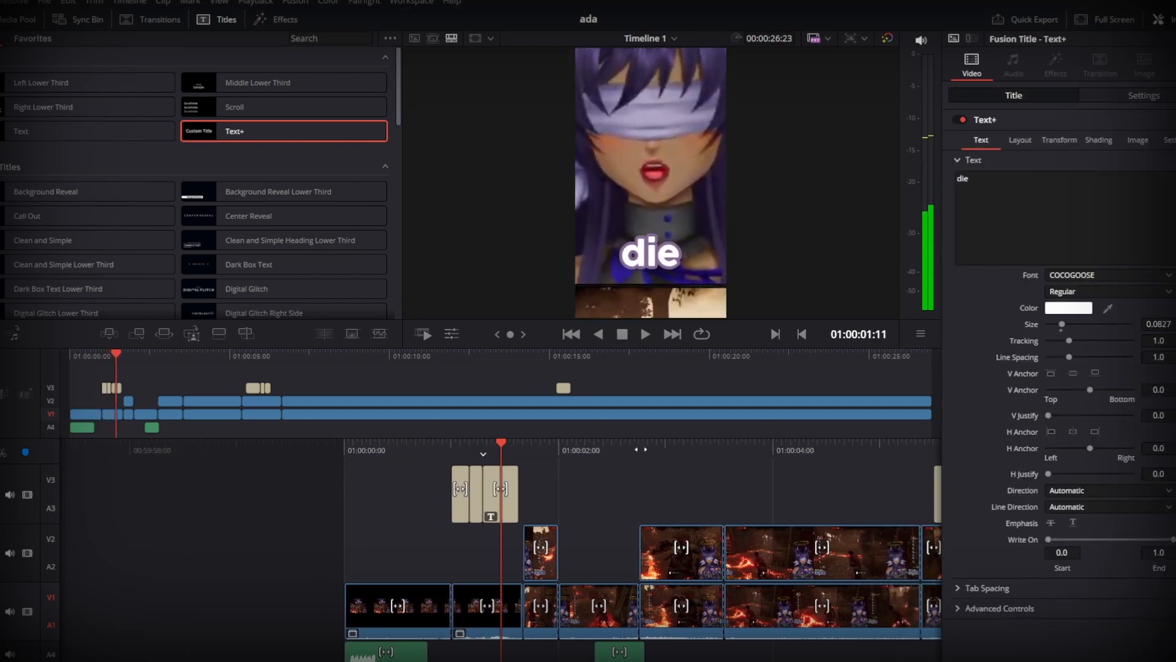
{"action": "left_click_drag", "start_coordinate": [637, 456], "coordinate": [669, 456]}
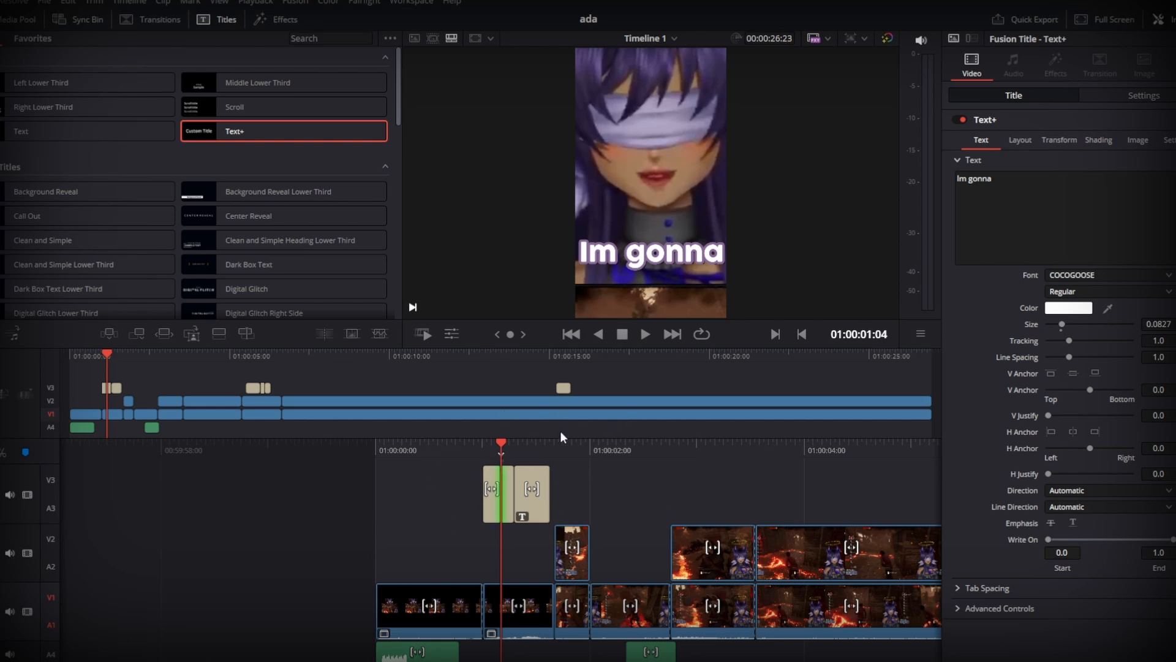
{"action": "mouse_move", "coordinate": [643, 455]}
{"action": "left_mouse_down"}
{"action": "mouse_move", "coordinate": [743, 456]}
{"action": "mouse_move", "coordinate": [638, 456]}
{"action": "left_mouse_up"}
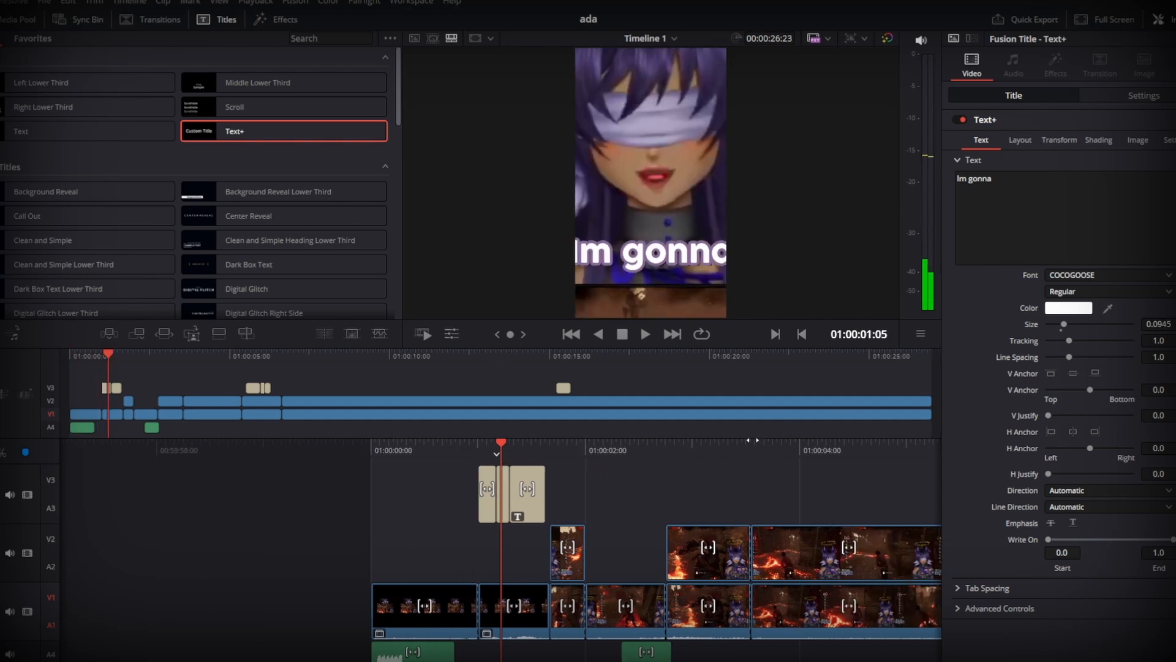
- Return the playhead to the beginning of the "theres" title, at 01:00:15:06
{"action": "key", "text": "space"}
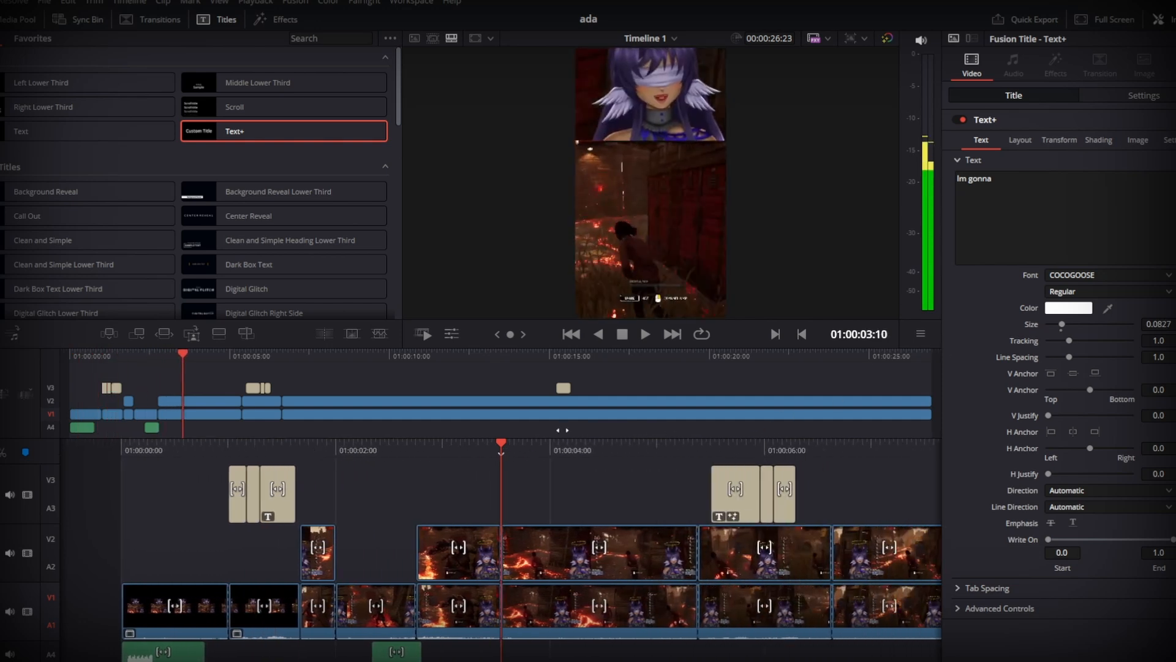
{"action": "left_click_drag", "start_coordinate": [562, 430], "coordinate": [269, 438]}
{"action": "left_click_drag", "start_coordinate": [778, 455], "coordinate": [129, 464]}
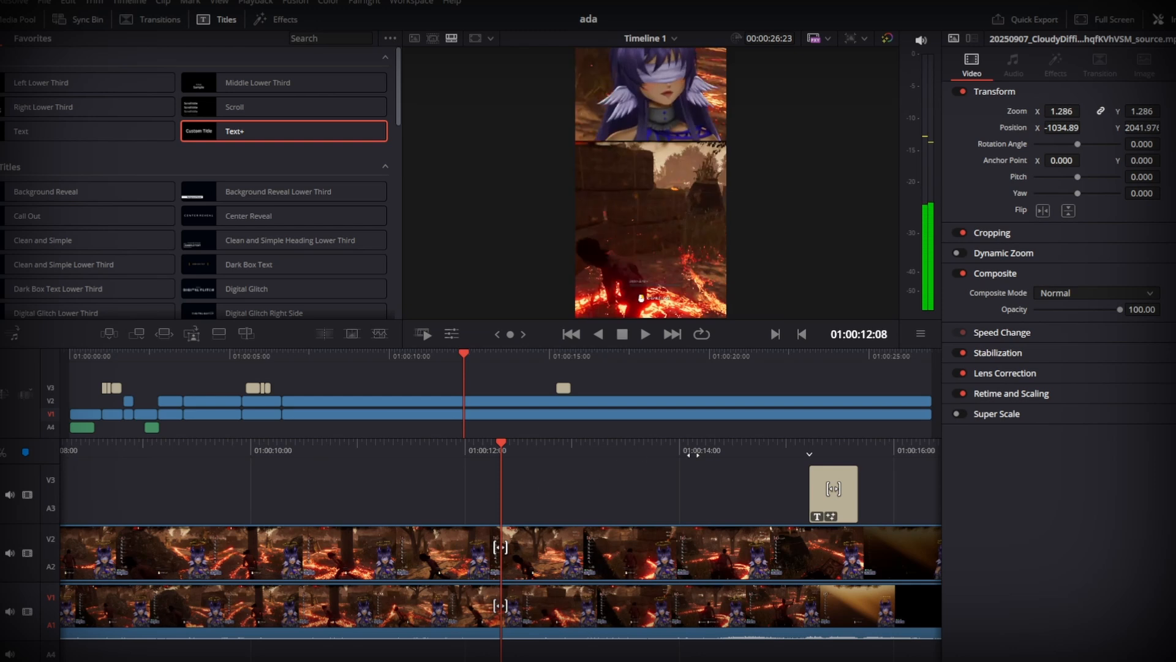
{"action": "left_click_drag", "start_coordinate": [693, 455], "coordinate": [380, 488]}
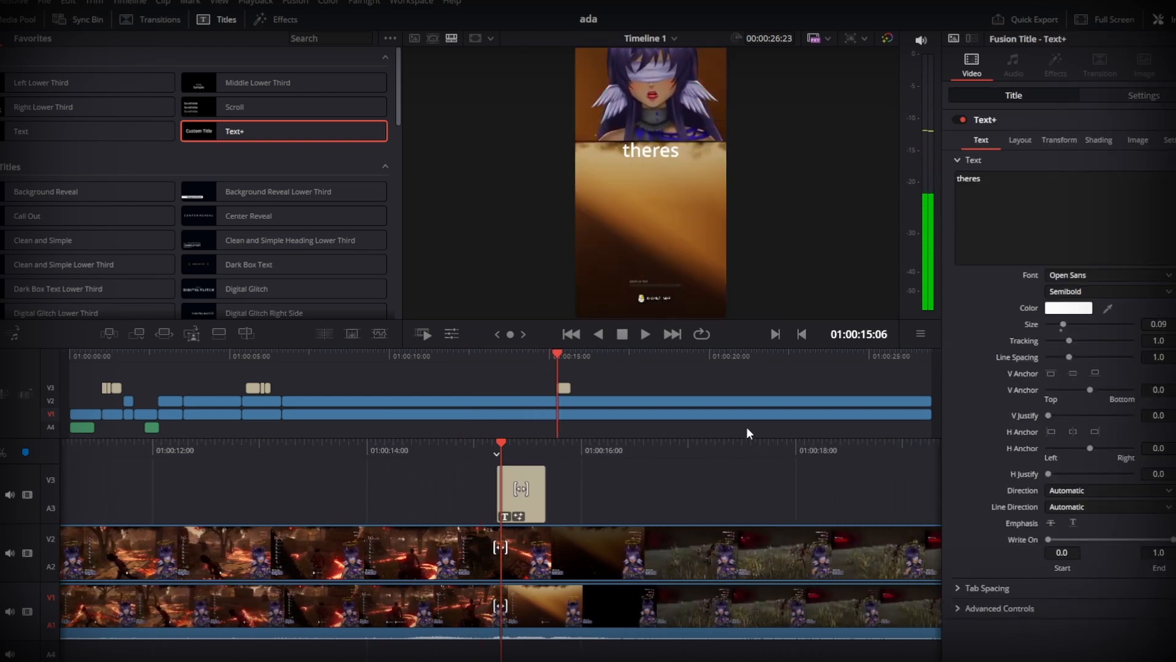
- Replay the section around the "theres" title, select the title and park the playhead at 01:00:15:07
{"action": "left_click_drag", "start_coordinate": [721, 442], "coordinate": [762, 450]}
{"action": "key", "text": "space"}
{"action": "key", "text": "space"}
{"action": "left_click", "coordinate": [520, 499]}
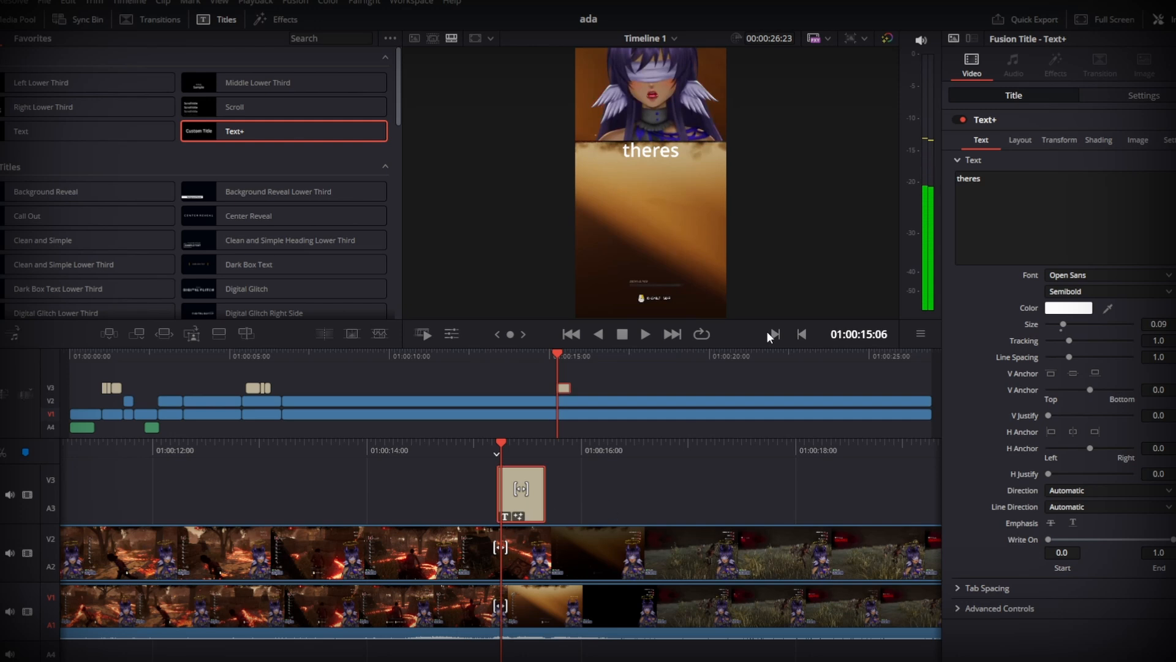
{"action": "left_click_drag", "start_coordinate": [713, 452], "coordinate": [730, 453]}
{"action": "key", "text": "space"}
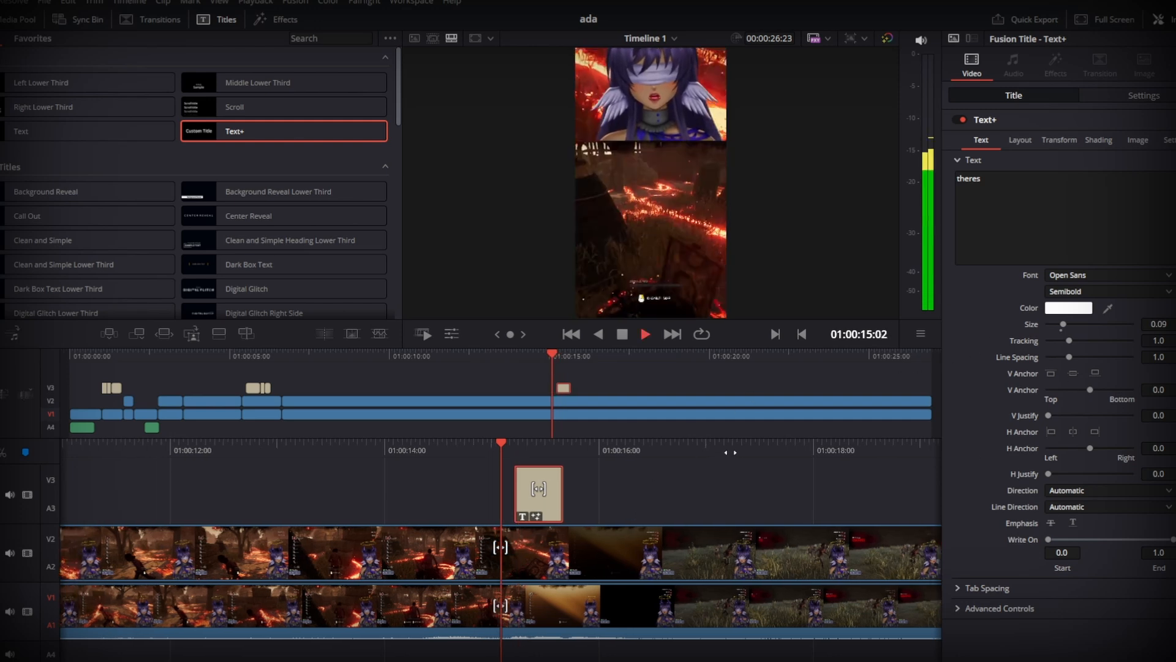
{"action": "key", "text": "space"}
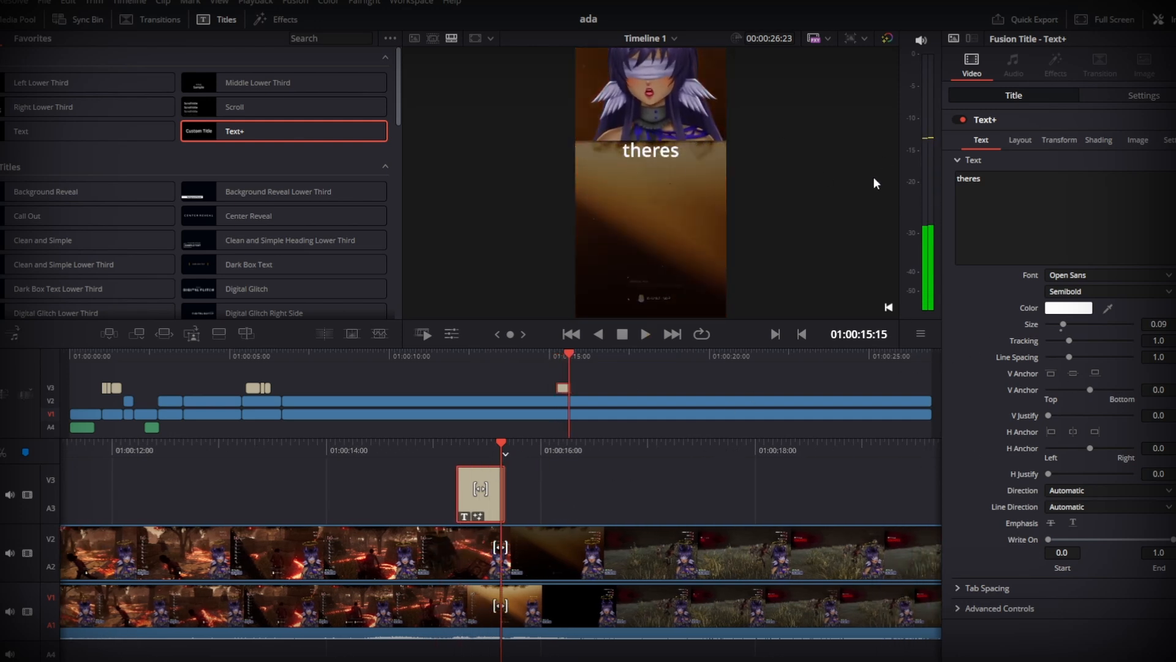
{"action": "left_click_drag", "start_coordinate": [810, 454], "coordinate": [846, 455]}
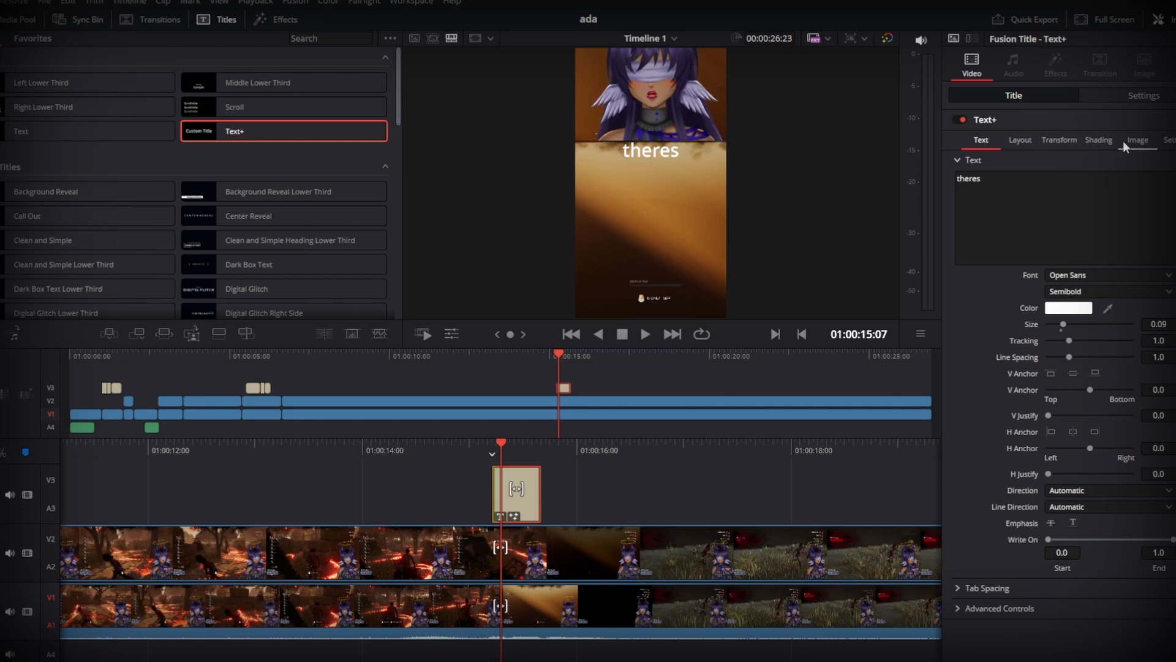
- Enable the Red Outline shading element on the "theres" title and set its thickness to 0.1
{"action": "left_click", "coordinate": [1093, 137]}
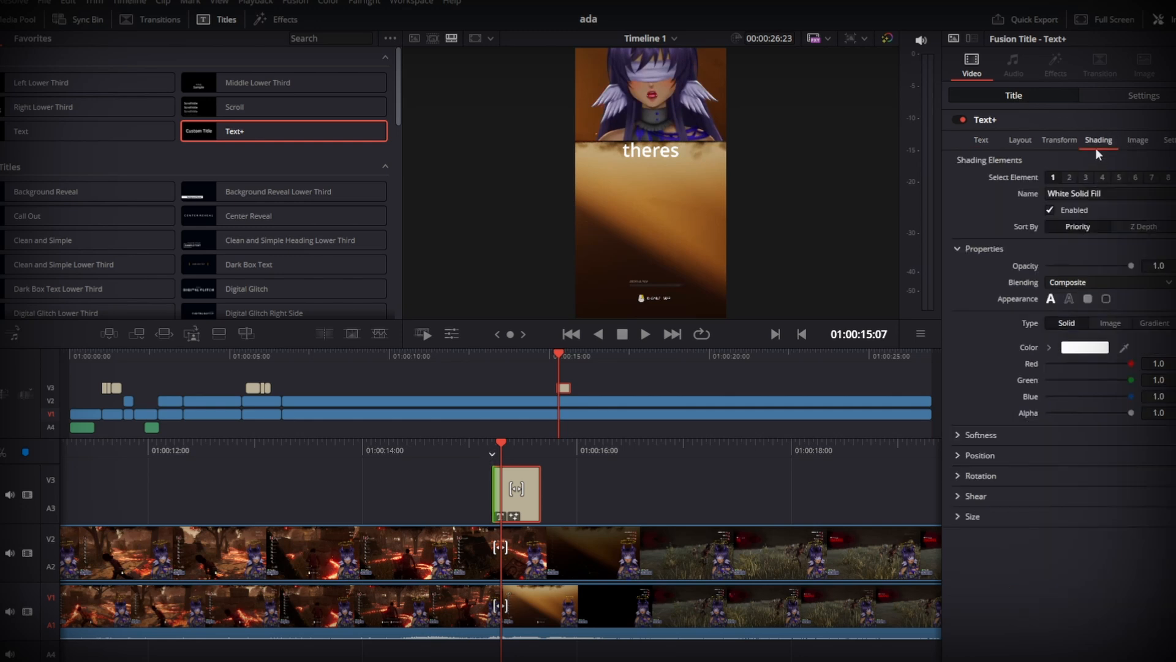
{"action": "left_click", "coordinate": [1070, 177]}
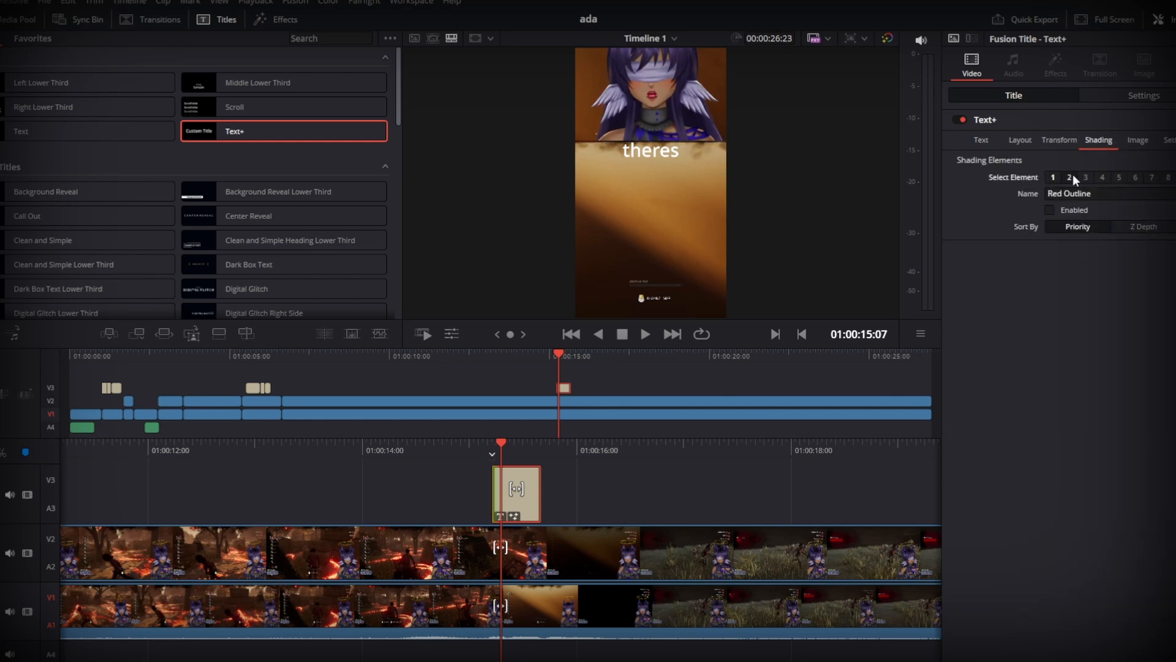
{"action": "left_click", "coordinate": [1047, 207]}
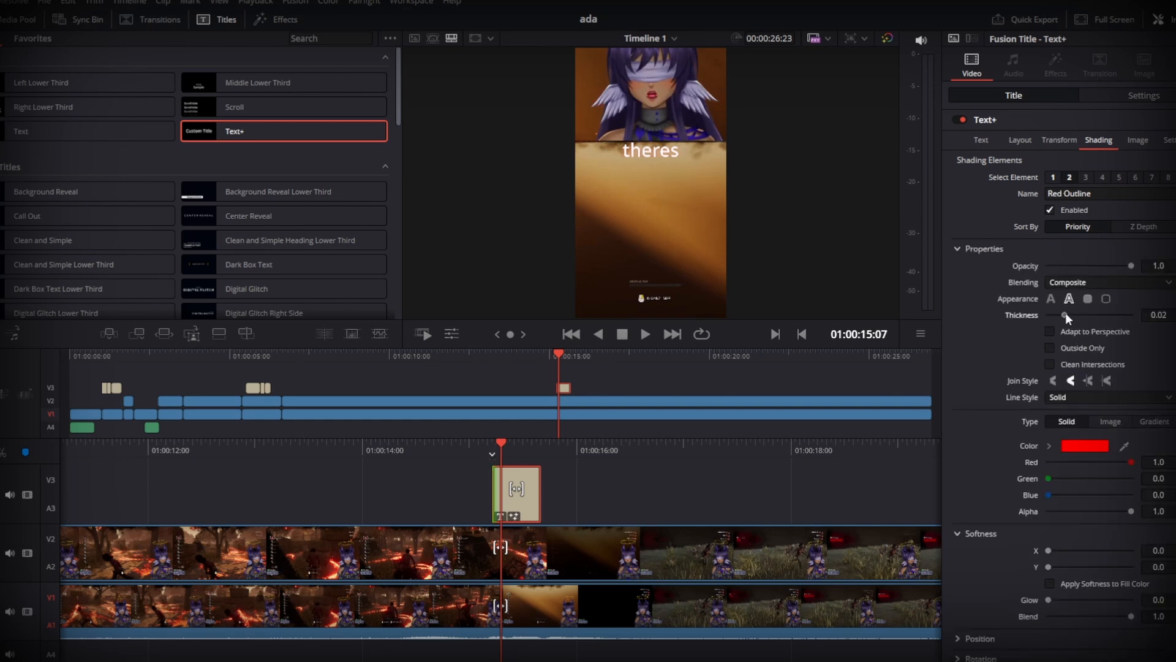
{"action": "left_click_drag", "start_coordinate": [1064, 315], "coordinate": [1157, 318]}
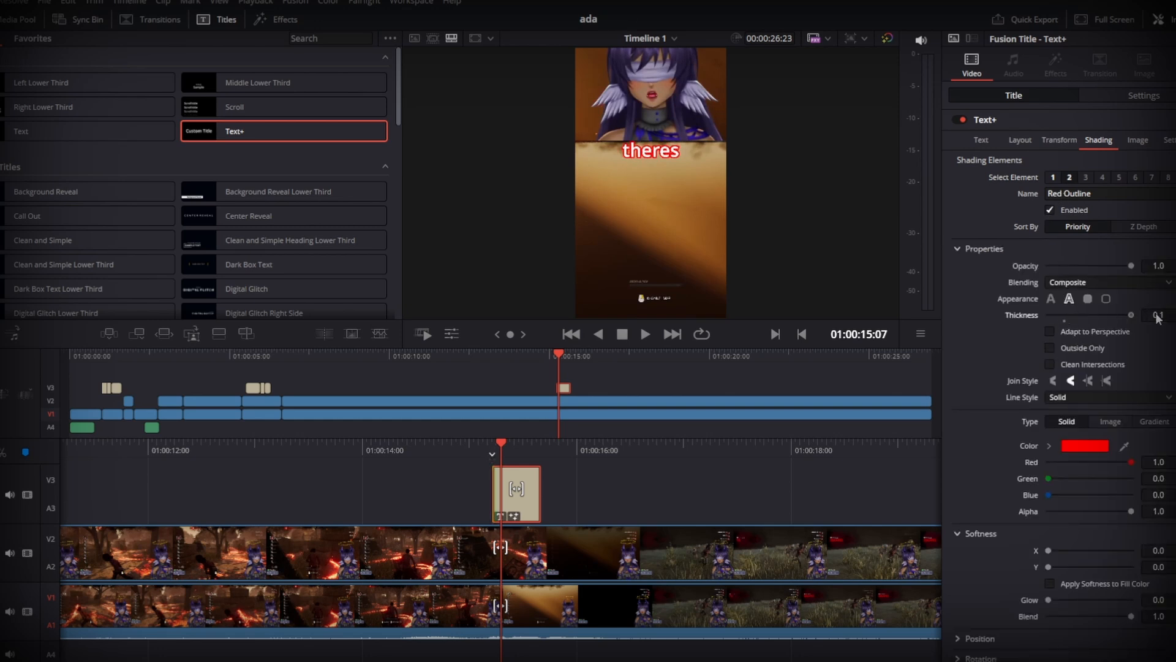
- Sample the outline color from the character's purple hair in the preview and brighten it to #8d71be
{"action": "left_click", "coordinate": [1096, 446]}
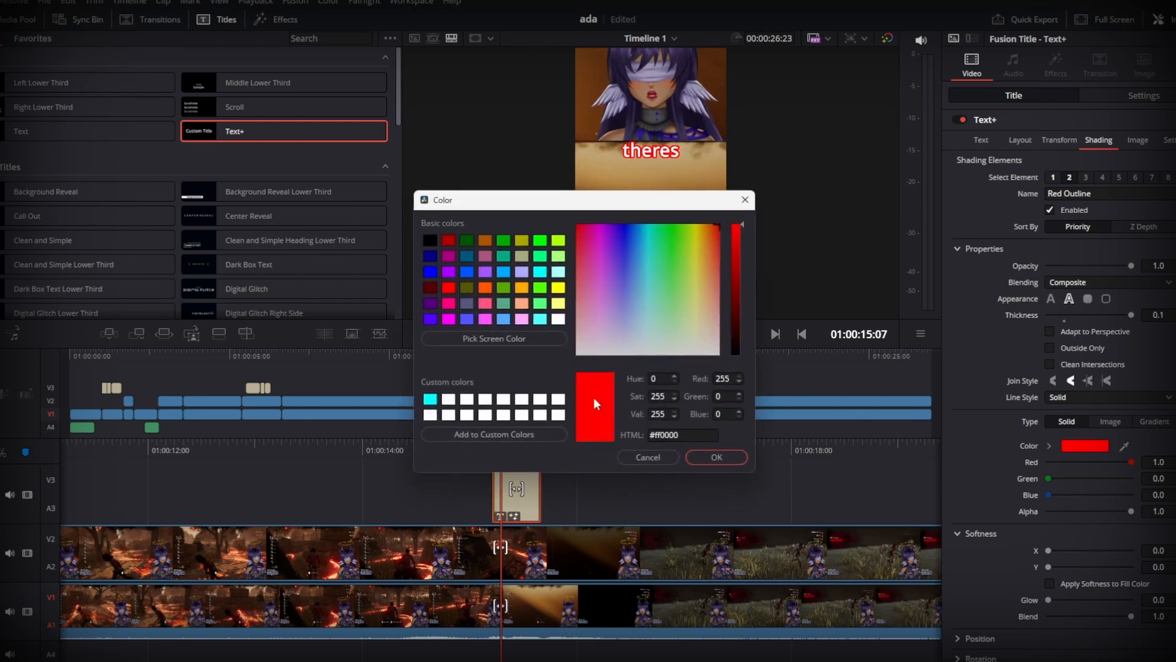
{"action": "left_click", "coordinate": [513, 343]}
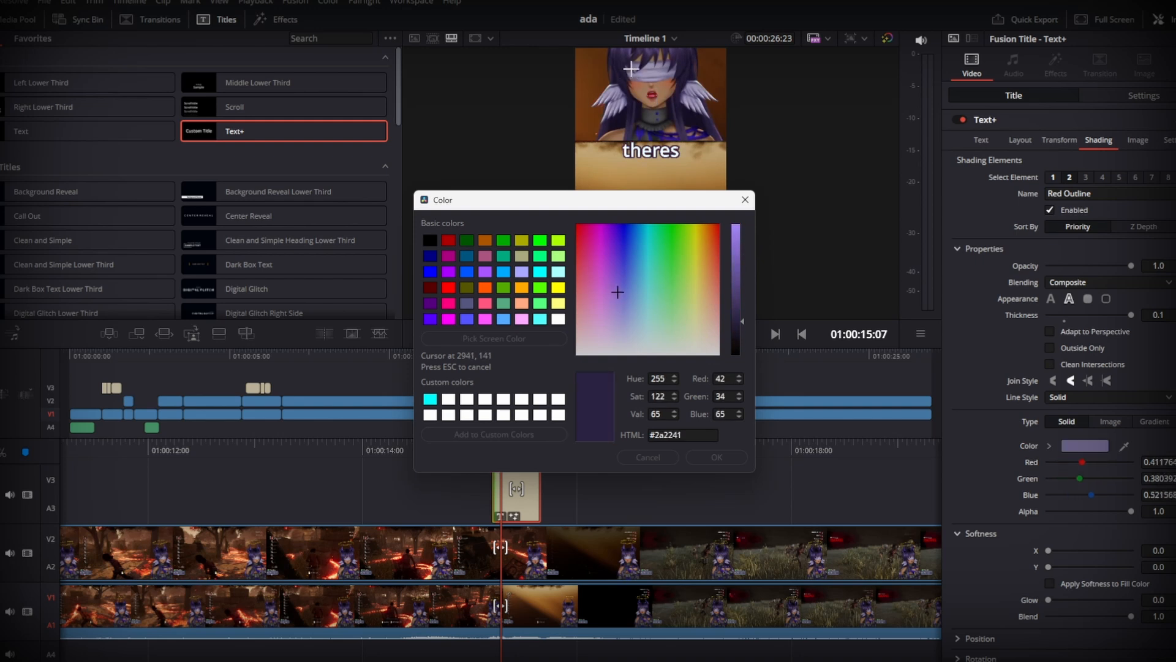
{"action": "left_click", "coordinate": [647, 54]}
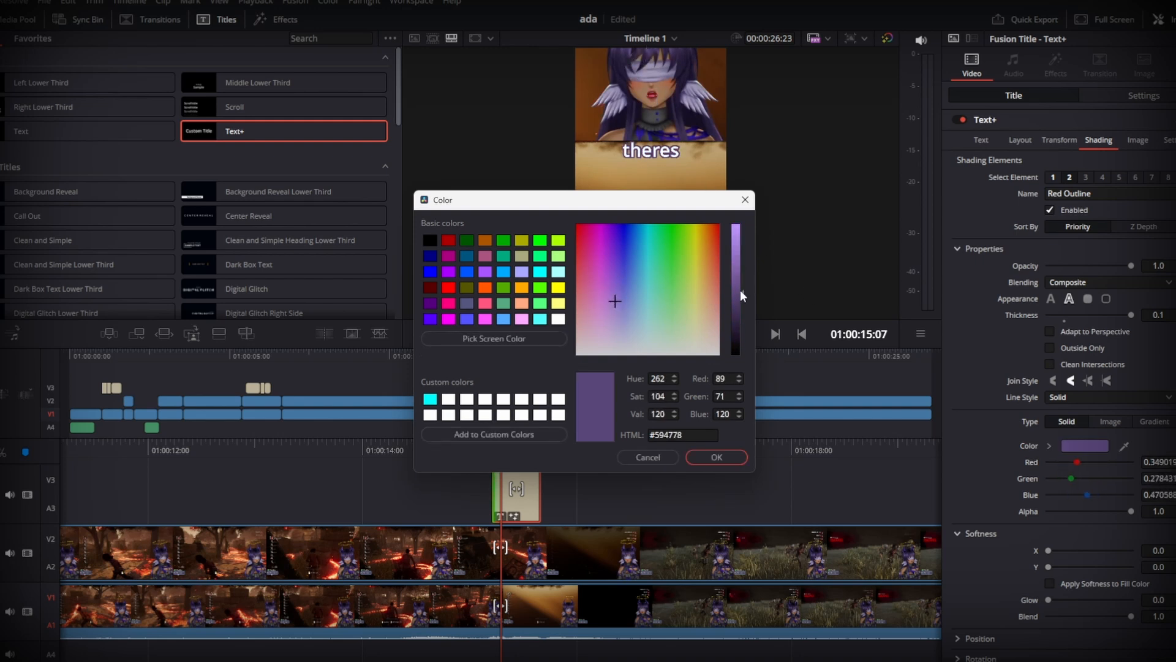
{"action": "left_click_drag", "start_coordinate": [740, 289], "coordinate": [737, 253]}
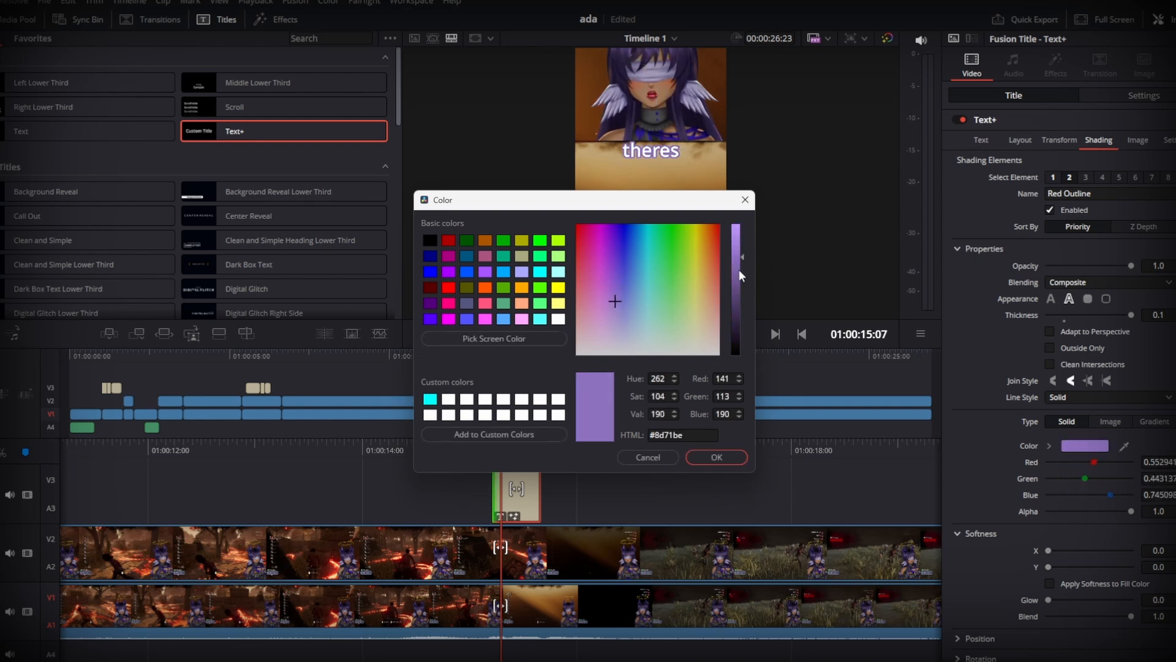
{"action": "left_click", "coordinate": [733, 453]}
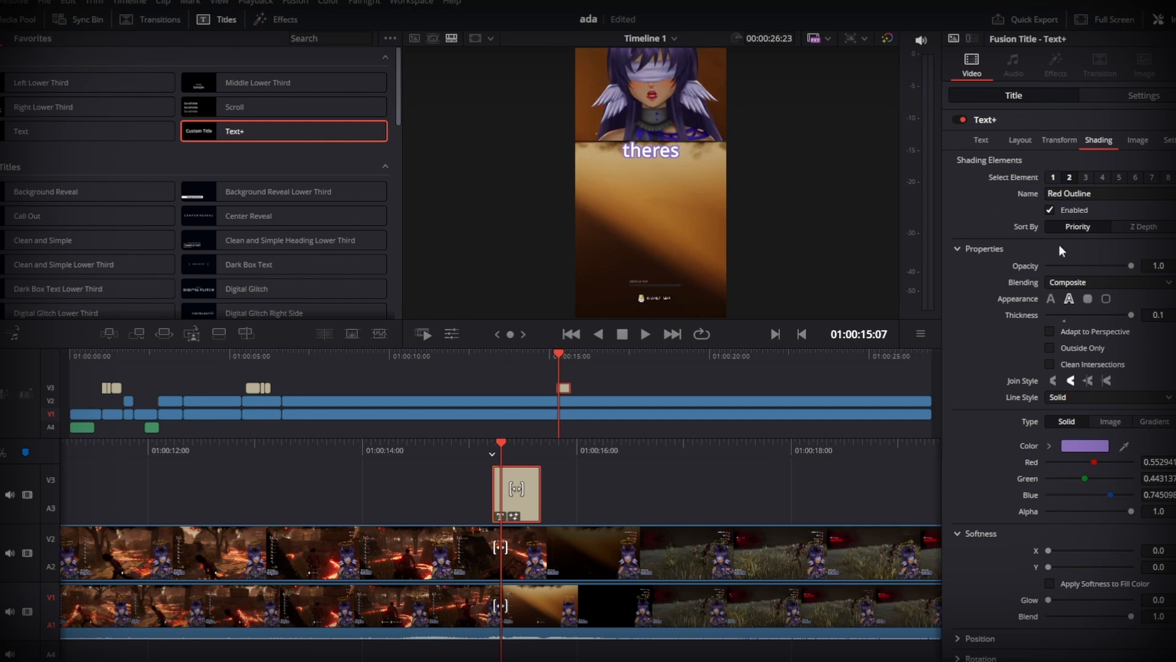
- Change the "theres" title's font to COCOGOOSE
{"action": "left_click", "coordinate": [982, 138]}
{"action": "left_click", "coordinate": [1079, 293]}
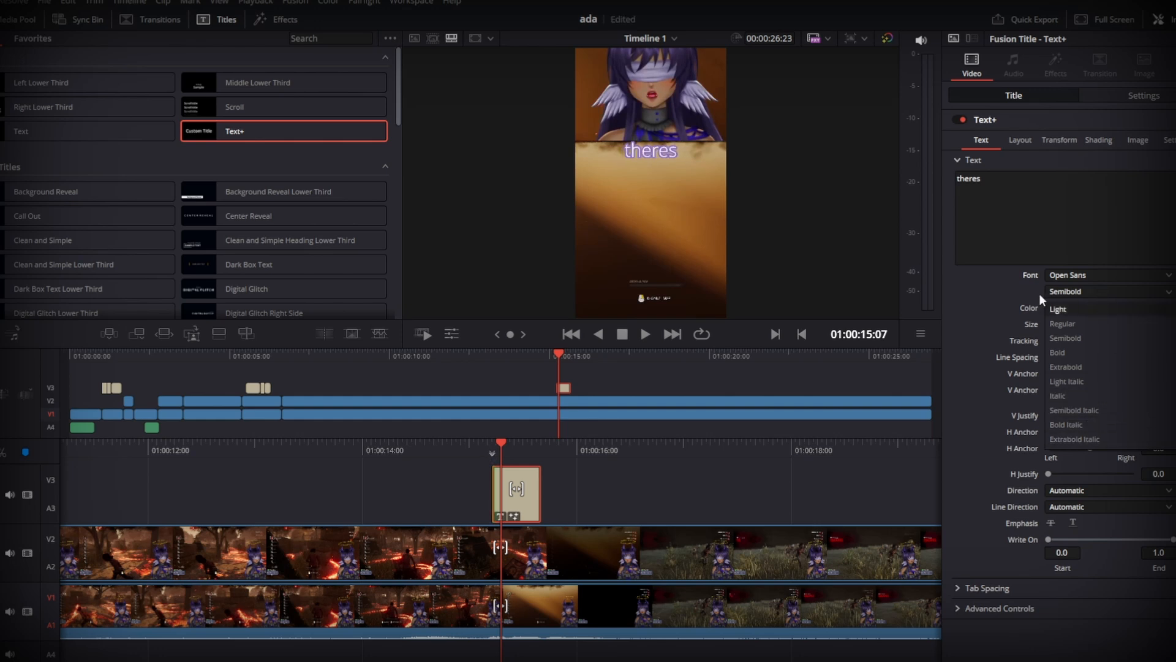
{"action": "left_click", "coordinate": [1002, 304]}
{"action": "left_click", "coordinate": [1080, 278]}
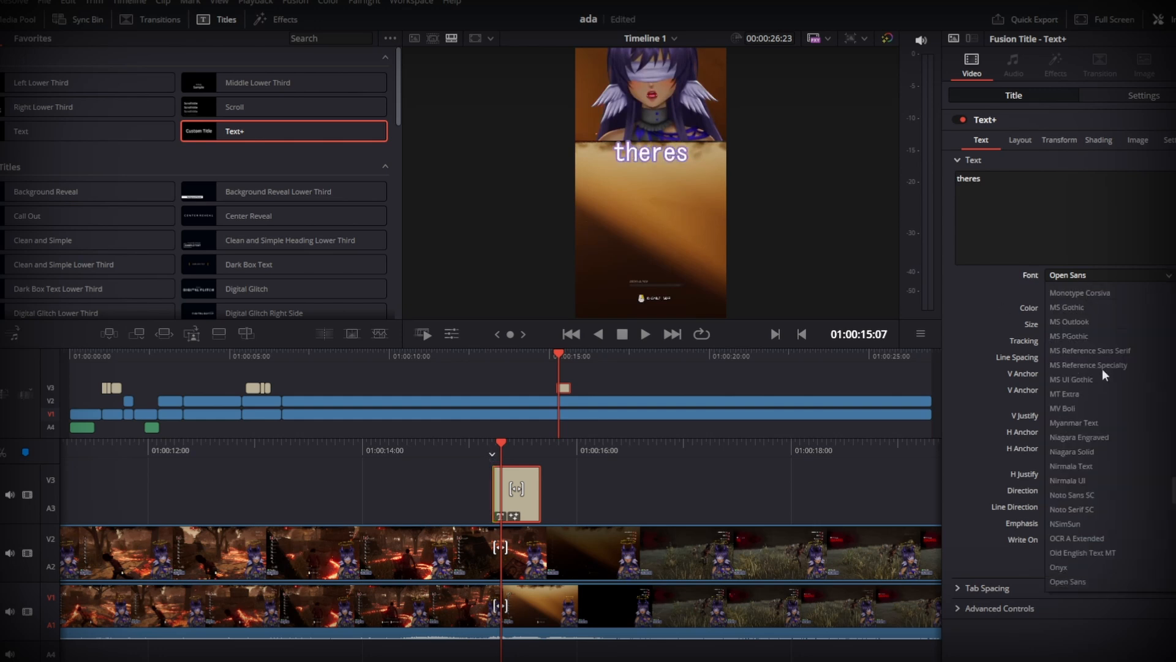
{"action": "scroll", "coordinate": [1125, 542], "scroll_direction": "up", "scroll_amount": 10}
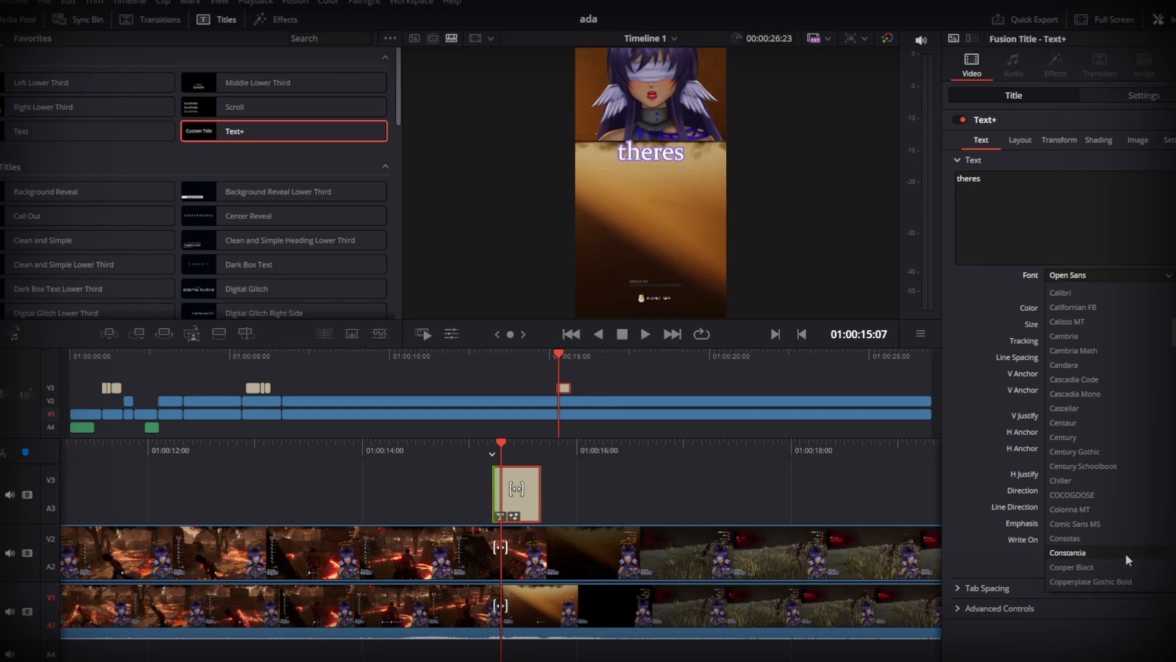
{"action": "left_click", "coordinate": [1103, 494]}
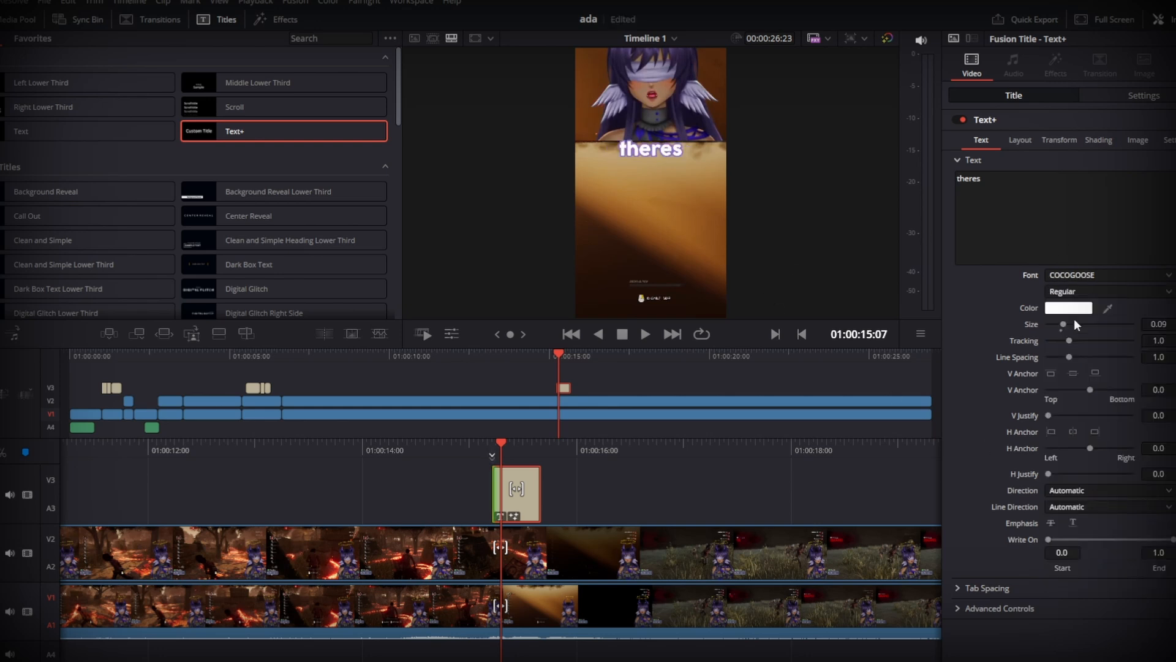
- Play the timeline from 01:00:15:02 to check the restyled "theres" title over the footage
{"action": "left_click_drag", "start_coordinate": [772, 442], "coordinate": [796, 441]}
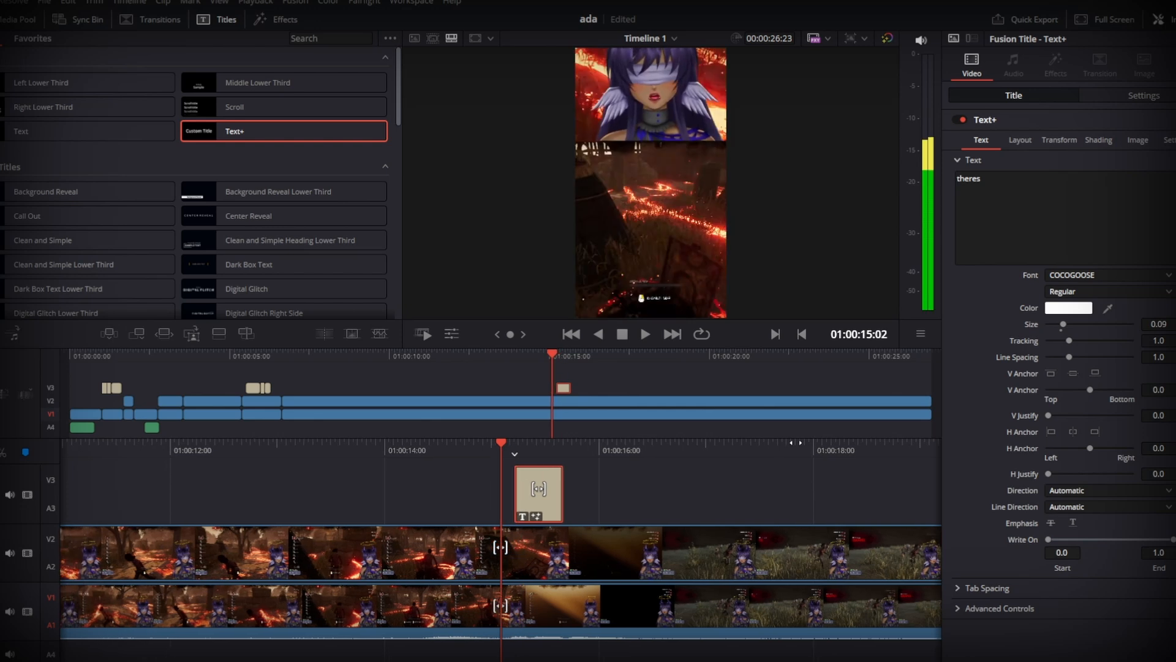
{"action": "key", "text": "space"}
{"action": "key", "text": "space"}
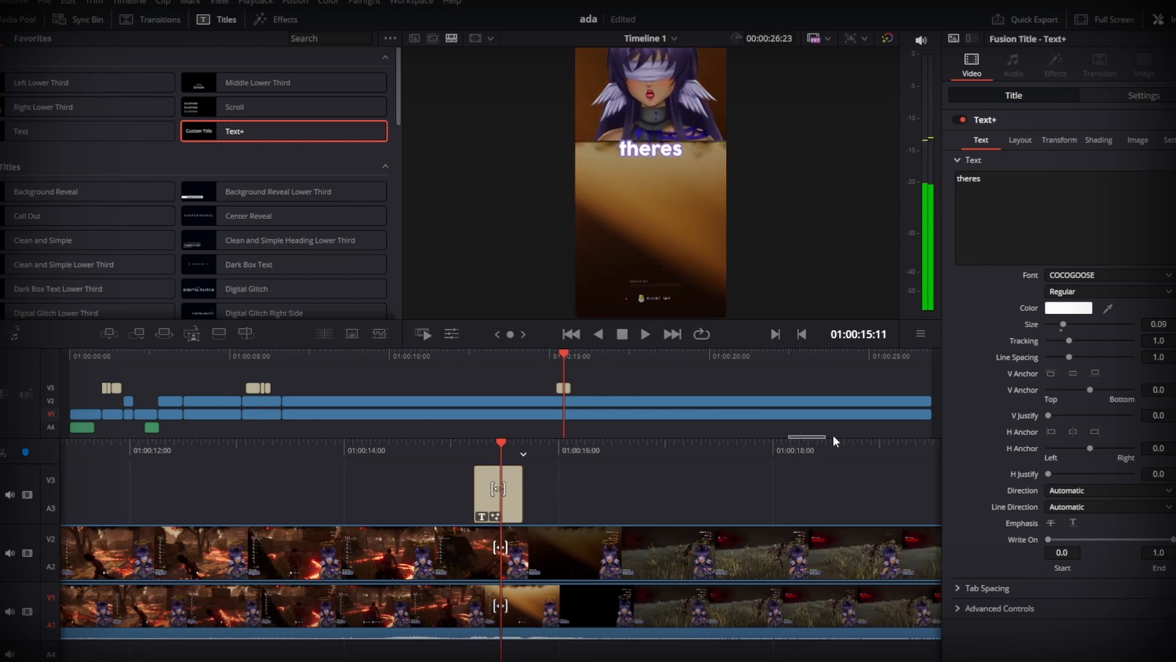
{"action": "mouse_move", "coordinate": [835, 452]}
{"action": "left_mouse_down"}
{"action": "mouse_move", "coordinate": [874, 454]}
{"action": "mouse_move", "coordinate": [857, 458]}
{"action": "left_mouse_up"}
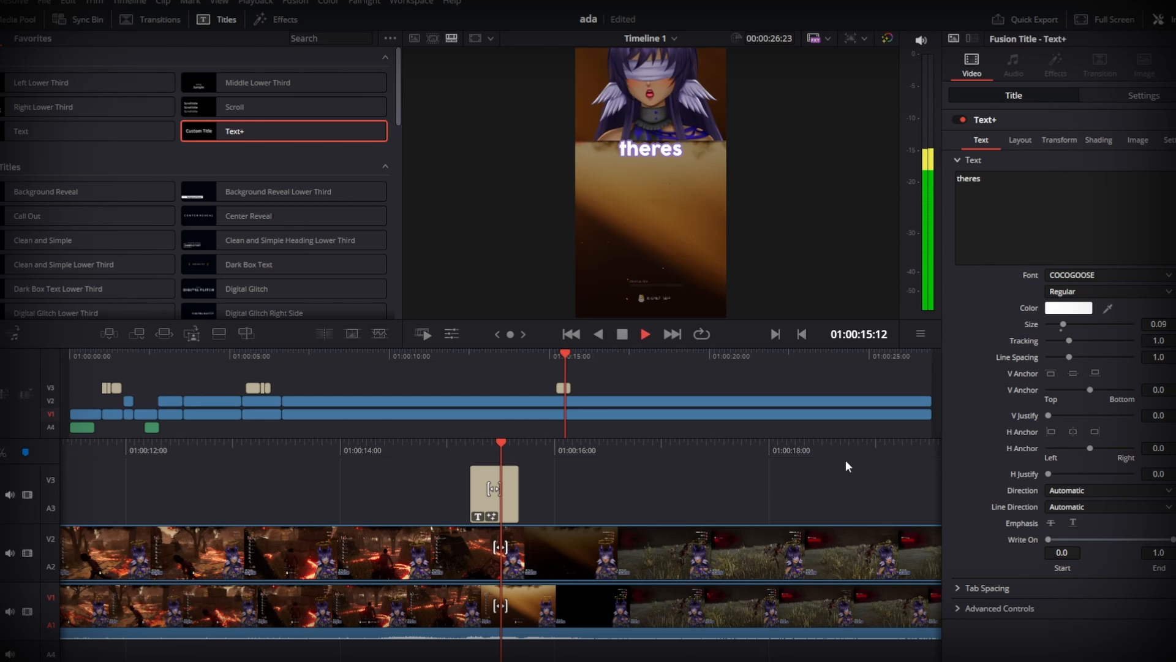
{"action": "key", "text": "space"}
{"action": "left_click_drag", "start_coordinate": [705, 455], "coordinate": [782, 458]}
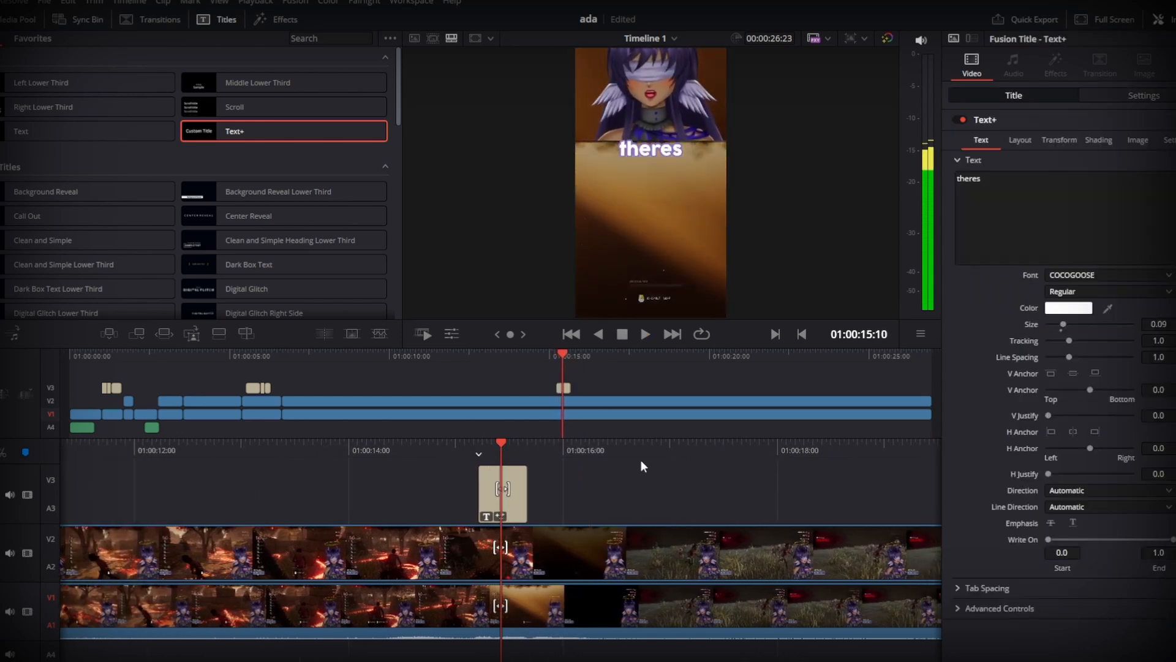
- Select the "theres" title and replay its section repeatedly, including from 01:00:14:20, to check its timing
{"action": "left_click", "coordinate": [506, 486]}
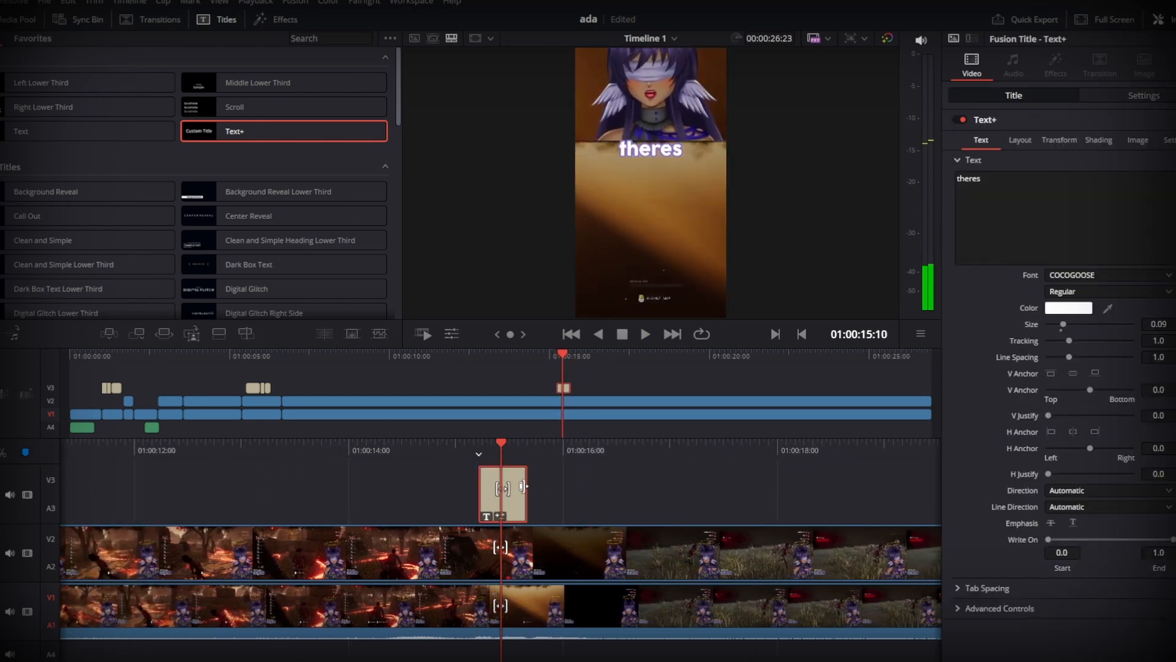
{"action": "mouse_move", "coordinate": [523, 486]}
{"action": "left_mouse_down"}
{"action": "mouse_move", "coordinate": [494, 481]}
{"action": "mouse_move", "coordinate": [622, 448]}
{"action": "mouse_move", "coordinate": [662, 457]}
{"action": "mouse_move", "coordinate": [734, 445]}
{"action": "left_mouse_up"}
{"action": "key", "text": "space"}
{"action": "key", "text": "space"}
{"action": "key", "text": "space"}
{"action": "key", "text": "space"}
{"action": "key", "text": "space"}
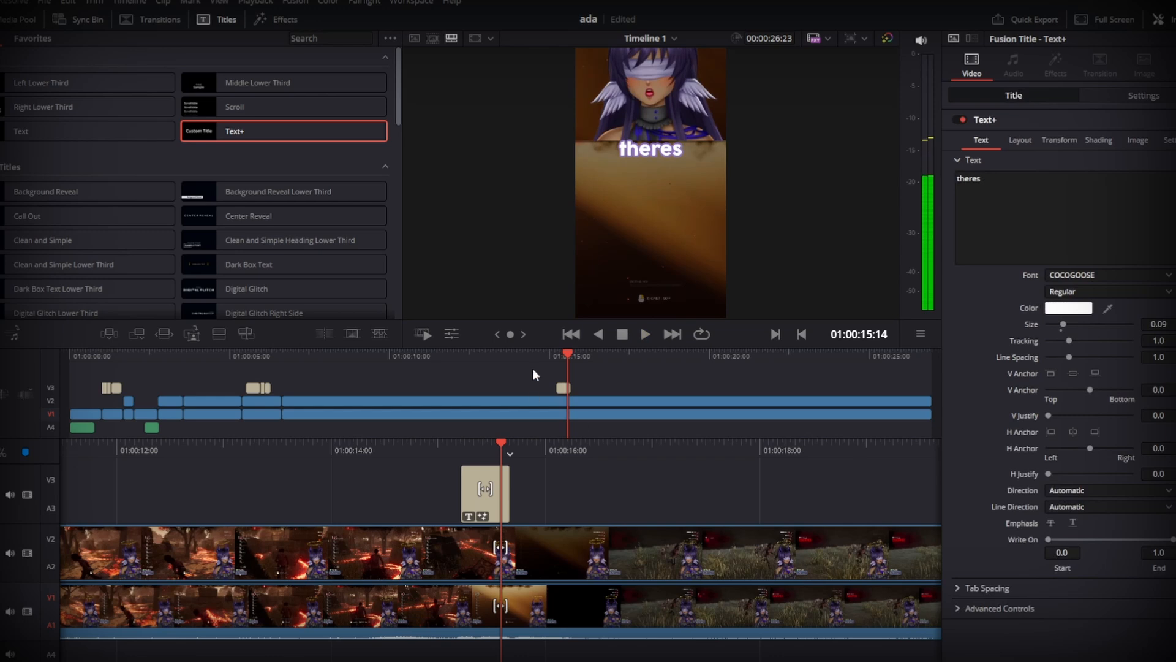
{"action": "left_click_drag", "start_coordinate": [670, 453], "coordinate": [742, 454]}
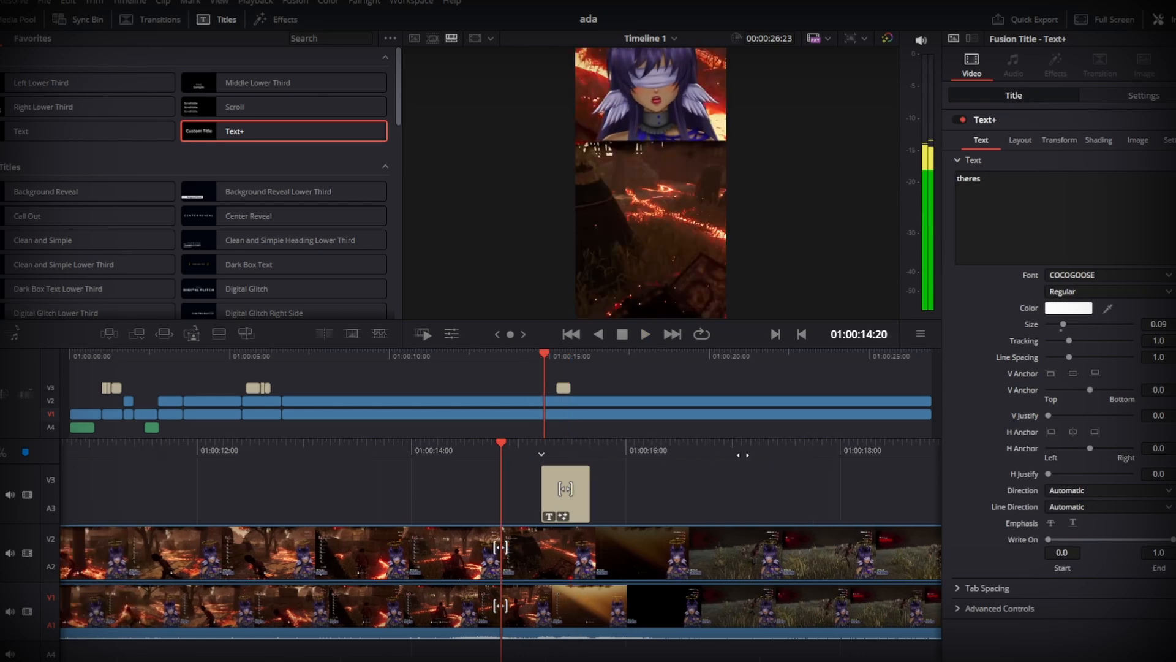
{"action": "key", "text": "space"}
{"action": "key", "text": "space"}
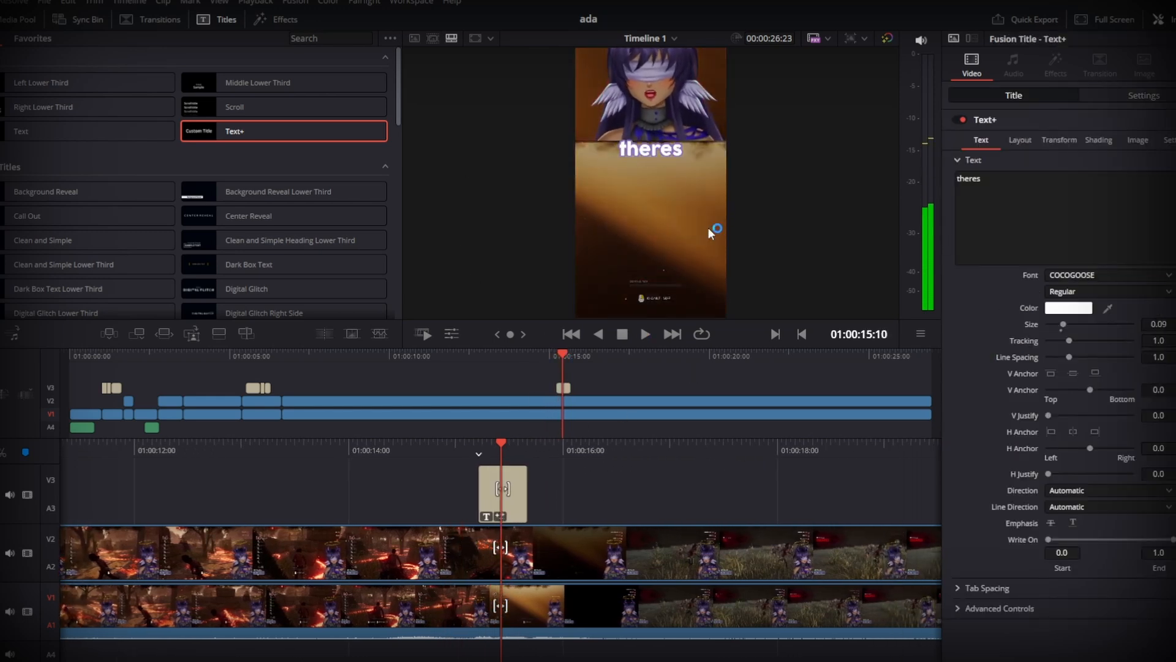
- Step frame by frame through the "theres" title and return to its first frame at 01:00:15:05
{"action": "left_click_drag", "start_coordinate": [647, 451], "coordinate": [673, 455]}
{"action": "key", "text": "Left"}
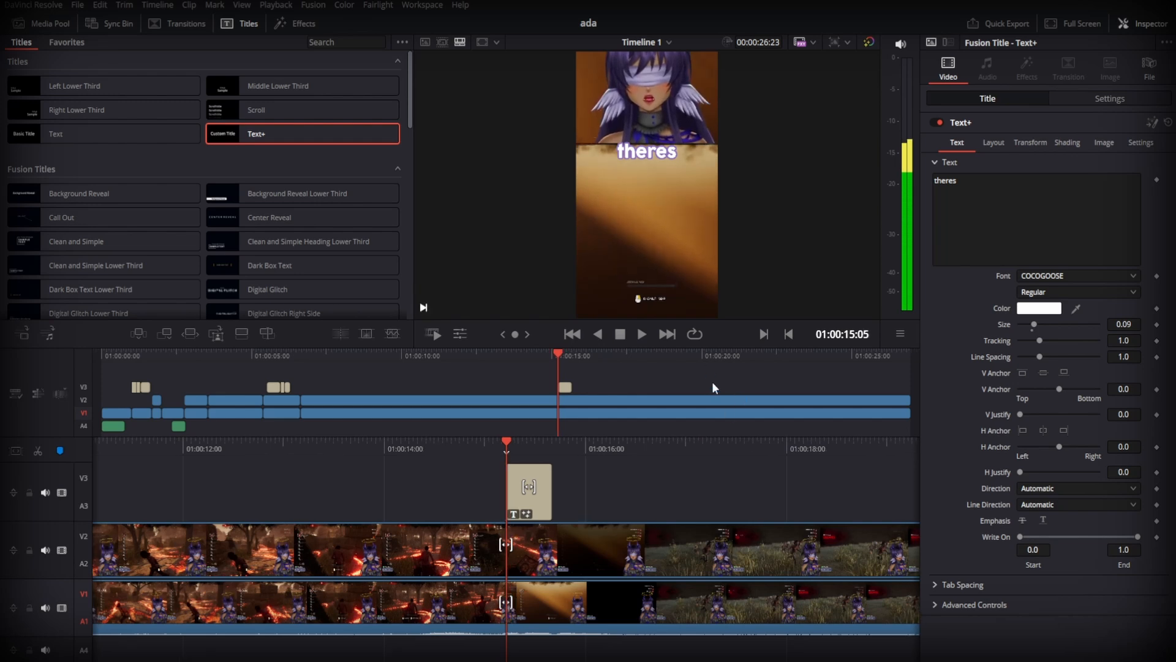
{"action": "key", "text": "Right"}
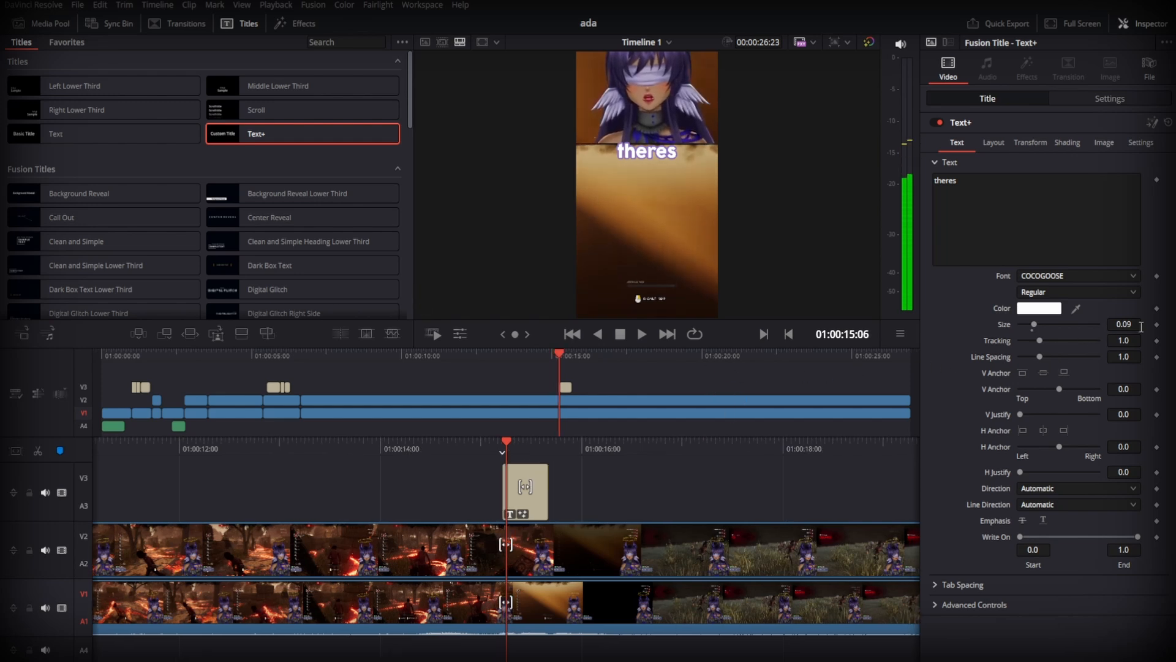
{"action": "key", "text": "Left"}
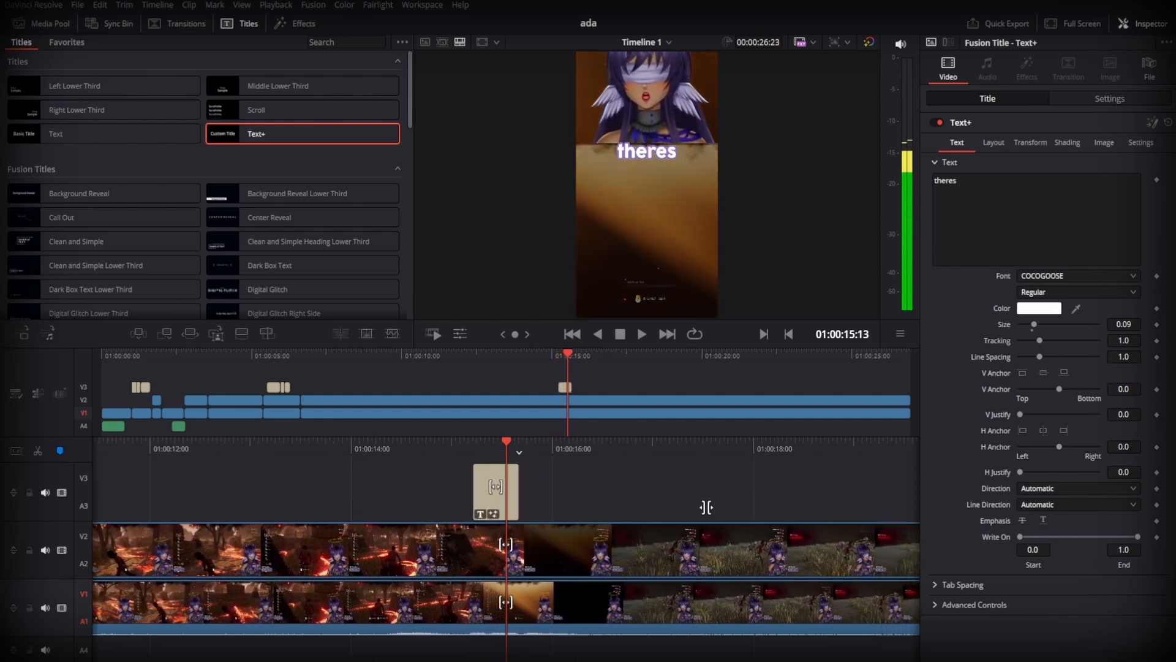
{"action": "key", "text": "Left"}
{"action": "key", "text": "Left"}
{"action": "key", "text": "Left"}
{"action": "key", "text": "Left"}
{"action": "key", "text": "Left"}
{"action": "key", "text": "Left"}
{"action": "key", "text": "Left"}
{"action": "key", "text": "Left"}
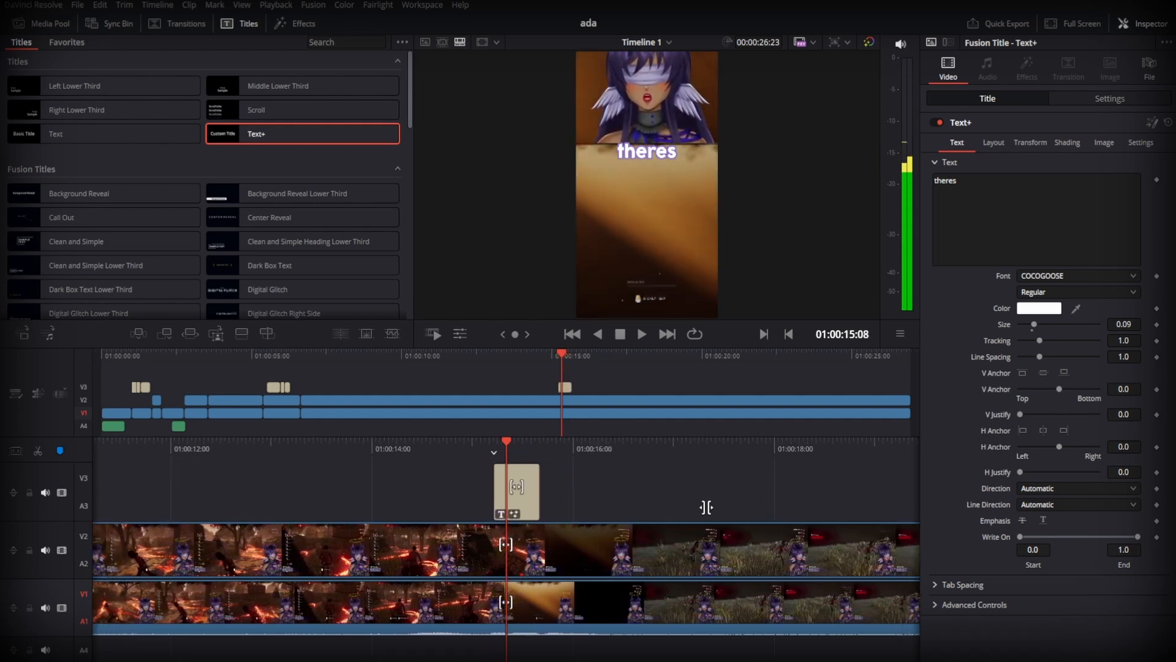
{"action": "key", "text": "Left"}
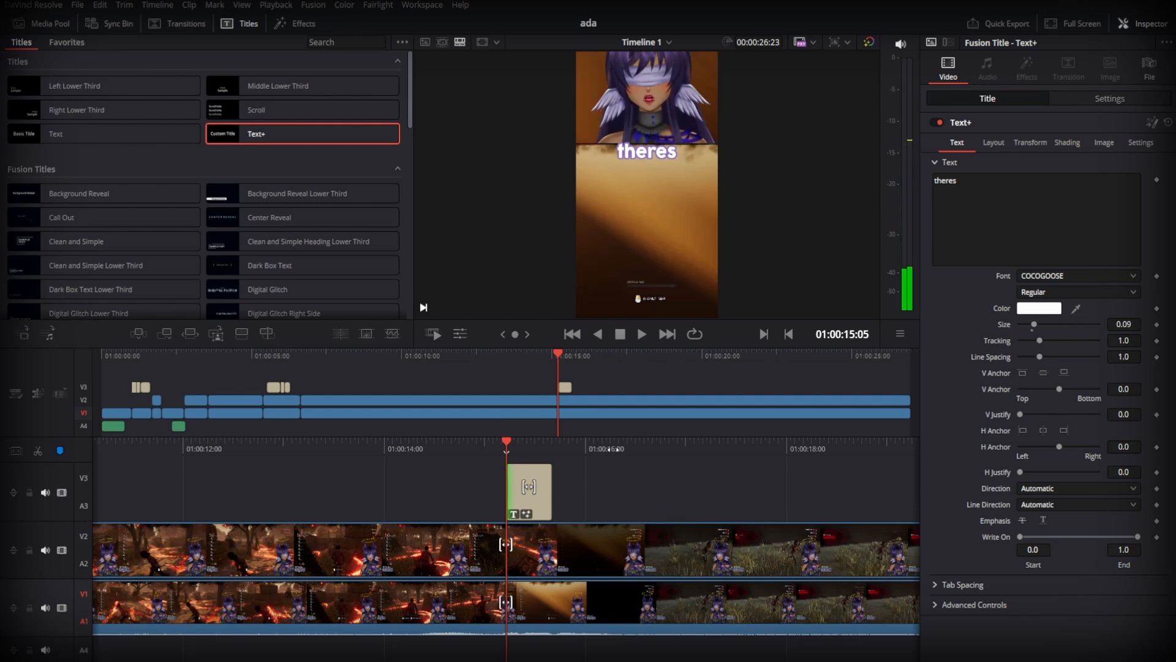
- Add a Size keyframe of 0.09 to the "theres" title at 01:00:15:06
{"action": "key", "text": "Right"}
{"action": "key", "text": "Left"}
{"action": "key", "text": "Left"}
{"action": "key", "text": "Right"}
{"action": "key", "text": "Right"}
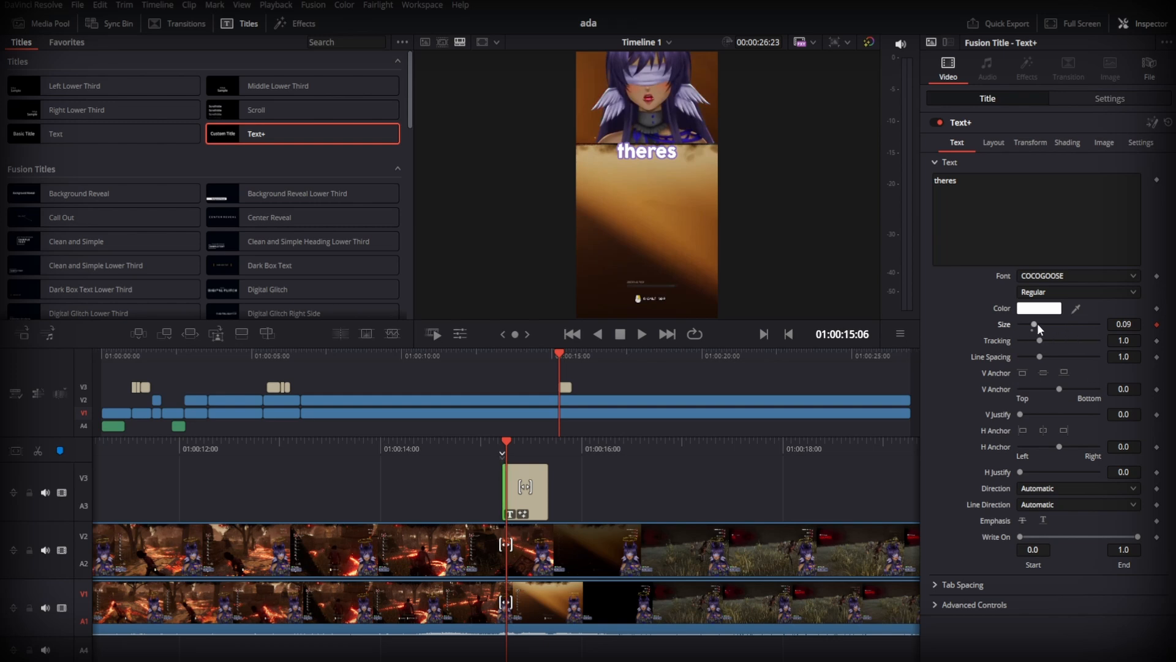
- Set the title's Size keyframe at 01:00:15:07 to 0.1024 and advance the playhead to 01:00:15:09
{"action": "key", "text": "Right"}
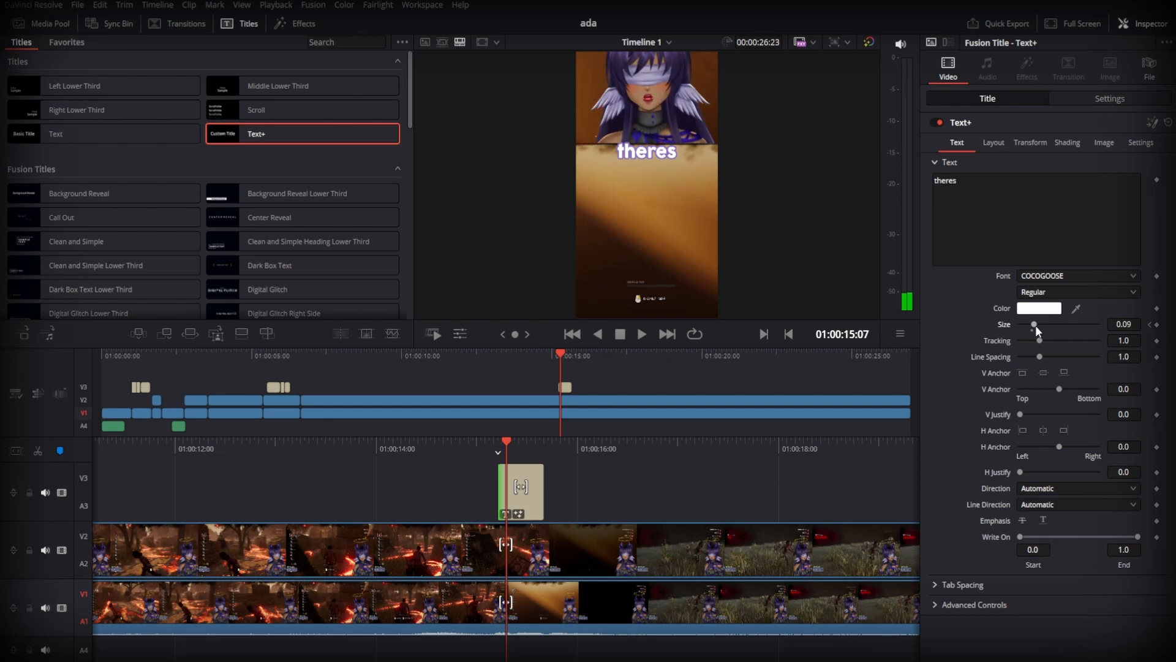
{"action": "left_click_drag", "start_coordinate": [1034, 325], "coordinate": [1036, 325]}
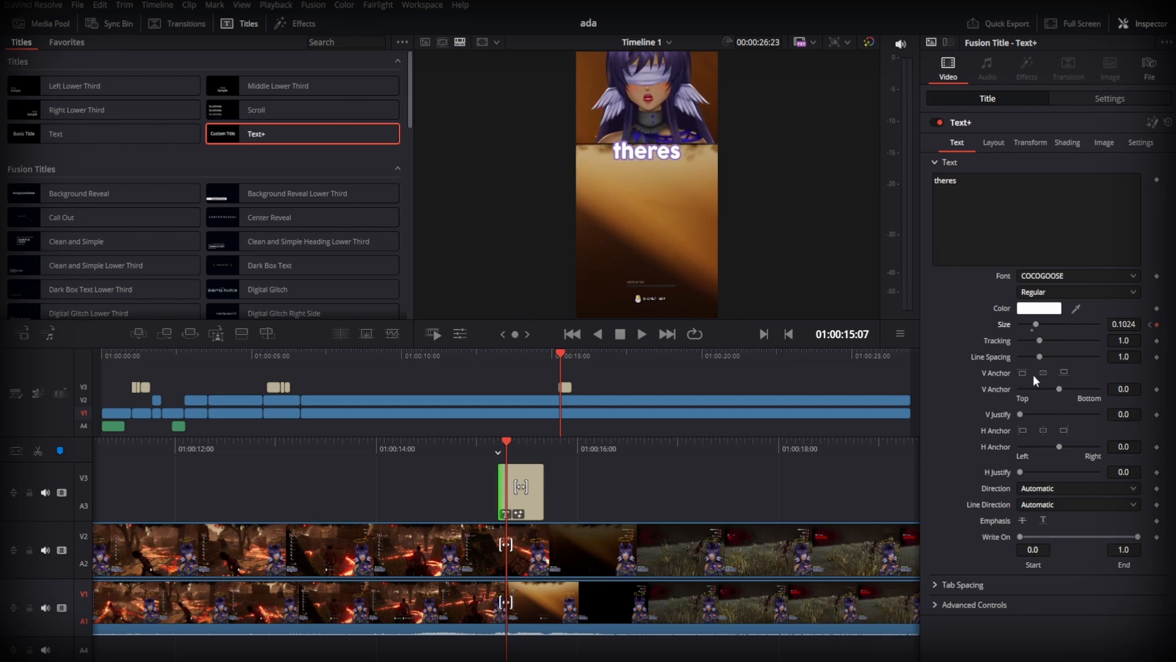
{"action": "key", "text": "Right"}
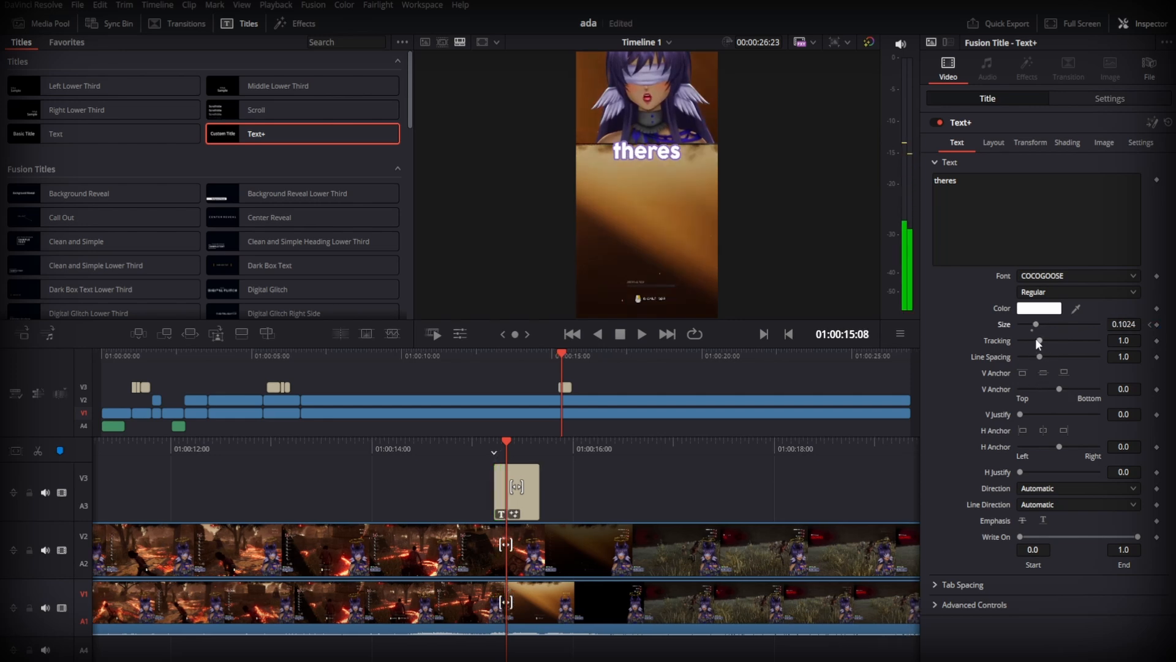
{"action": "key", "text": "Right"}
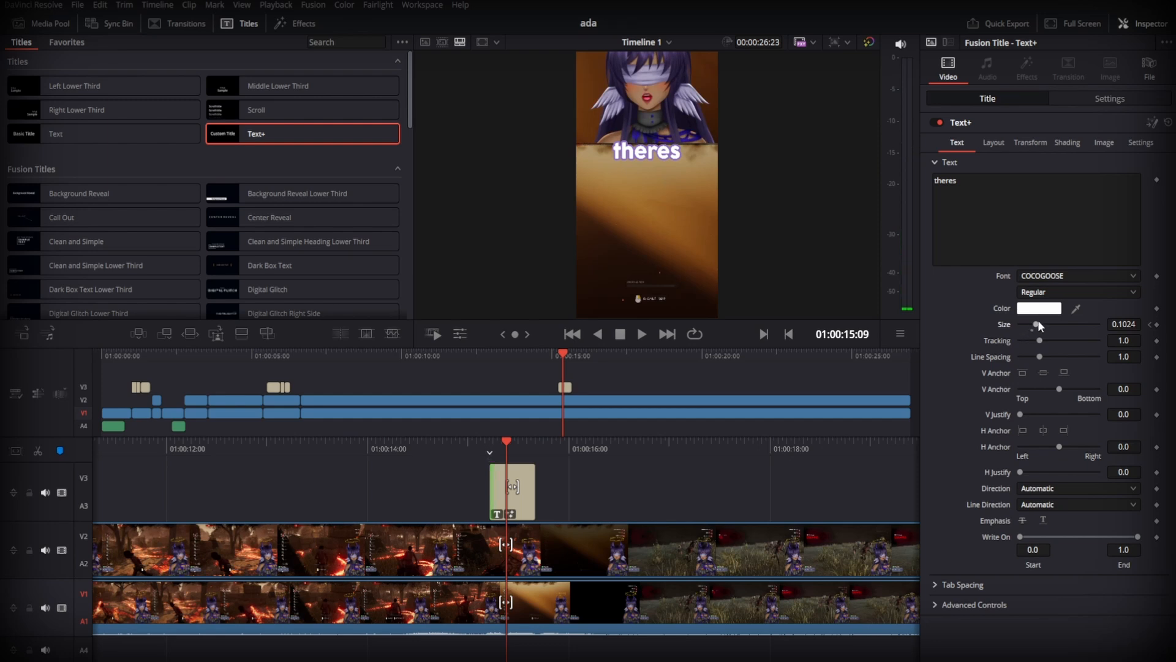
- Set the "theres" title's Size keyframe at 01:00:15:09 to 0.0866 and replay the section to check the animation
{"action": "left_click_drag", "start_coordinate": [1035, 321], "coordinate": [1035, 321]}
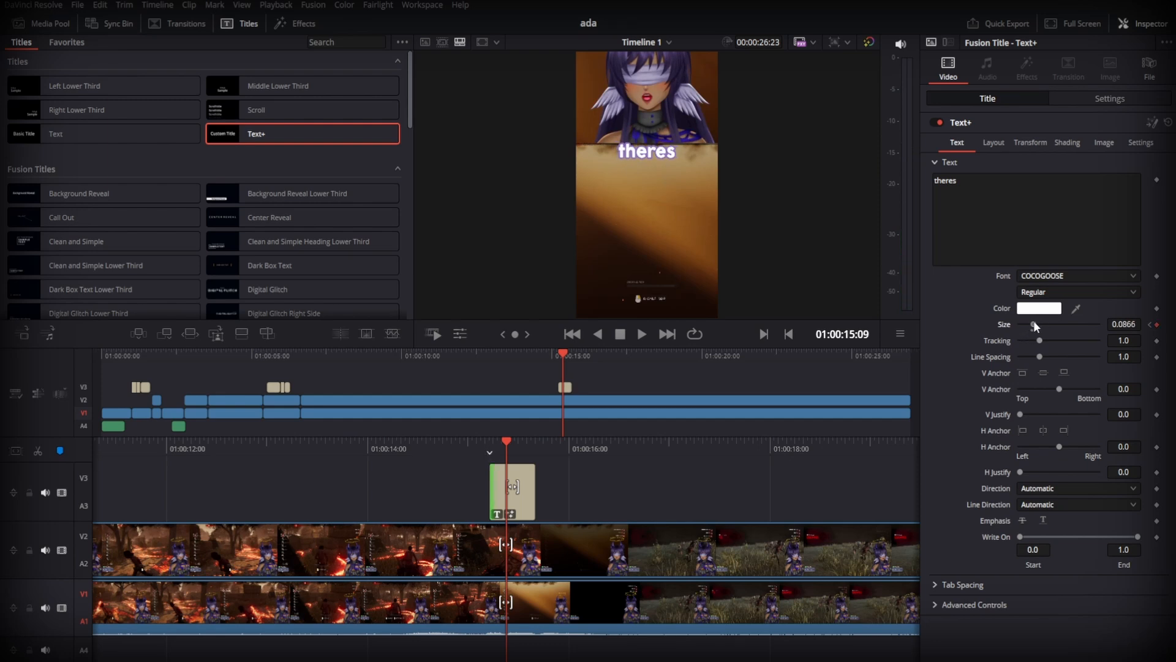
{"action": "left_click_drag", "start_coordinate": [741, 450], "coordinate": [800, 435]}
{"action": "key", "text": "space"}
{"action": "key", "text": "space"}
{"action": "key", "text": "space"}
{"action": "key", "text": "space"}
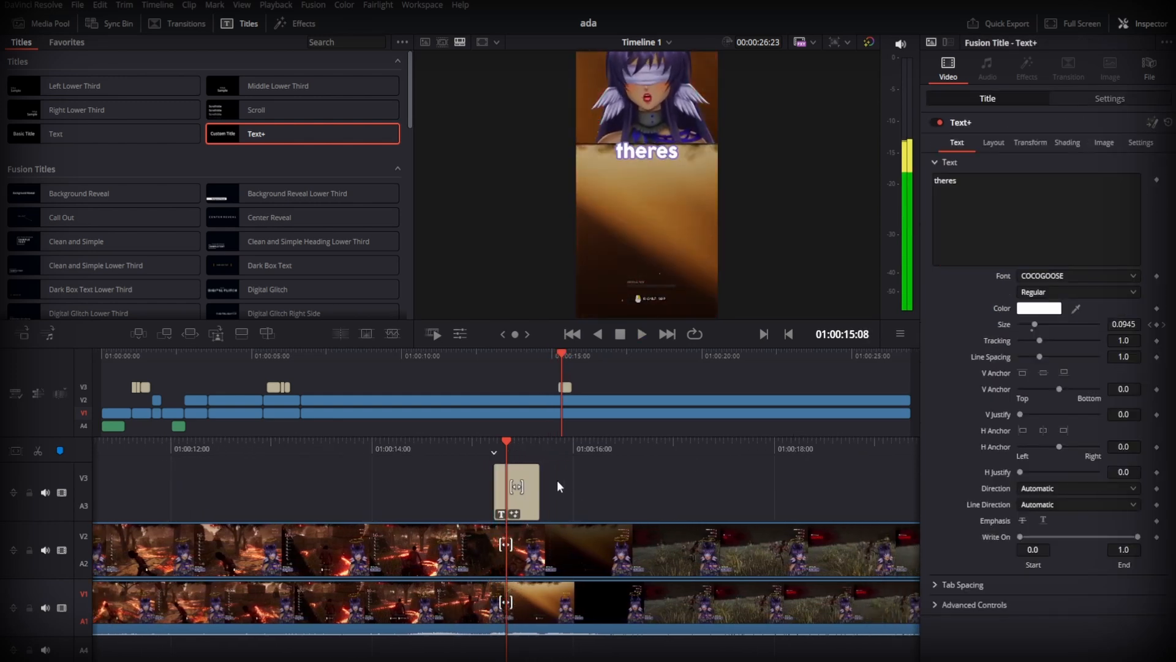
- Shorten the "theres" title from its end to about 01:00:15:09, replaying the section to match the spoken word
{"action": "left_click_drag", "start_coordinate": [541, 486], "coordinate": [511, 486]}
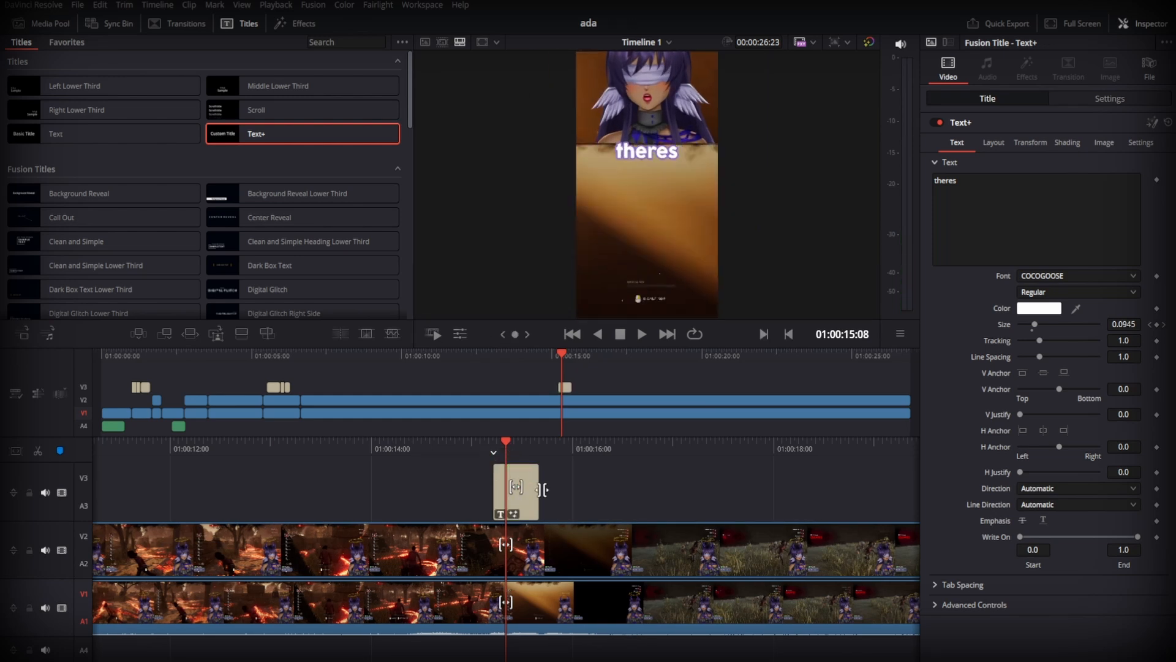
{"action": "left_click_drag", "start_coordinate": [513, 494], "coordinate": [518, 490]}
{"action": "left_click_drag", "start_coordinate": [563, 447], "coordinate": [608, 447]}
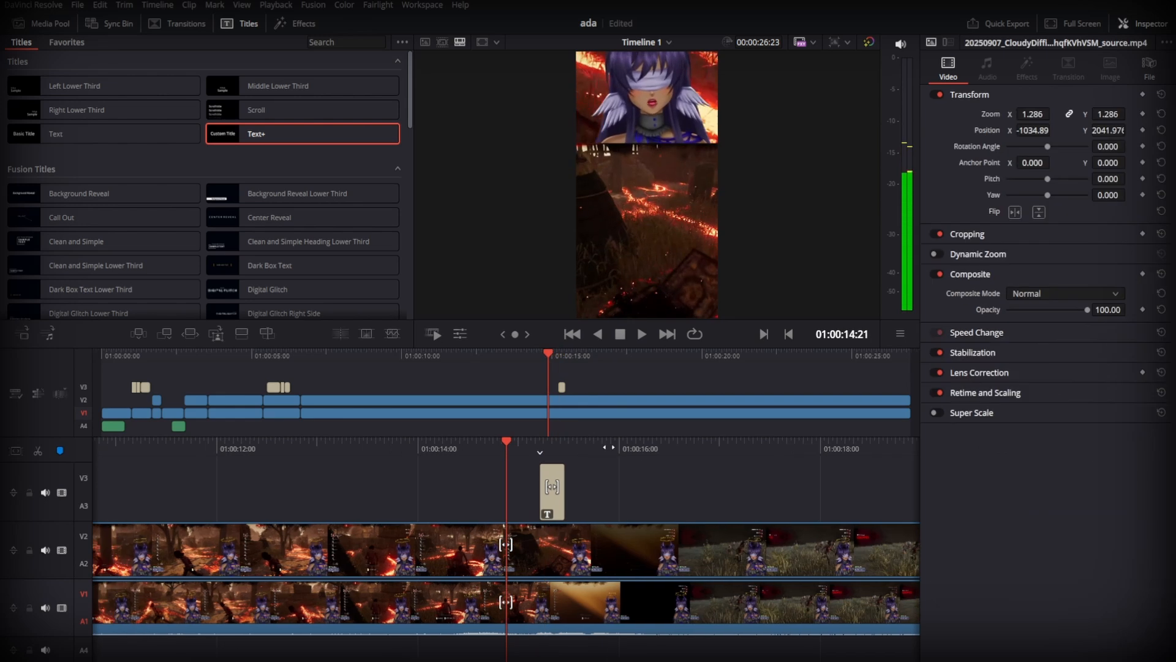
{"action": "key", "text": "space"}
{"action": "key", "text": "space"}
{"action": "key", "text": "Right"}
{"action": "key", "text": "Right"}
{"action": "key", "text": "Right"}
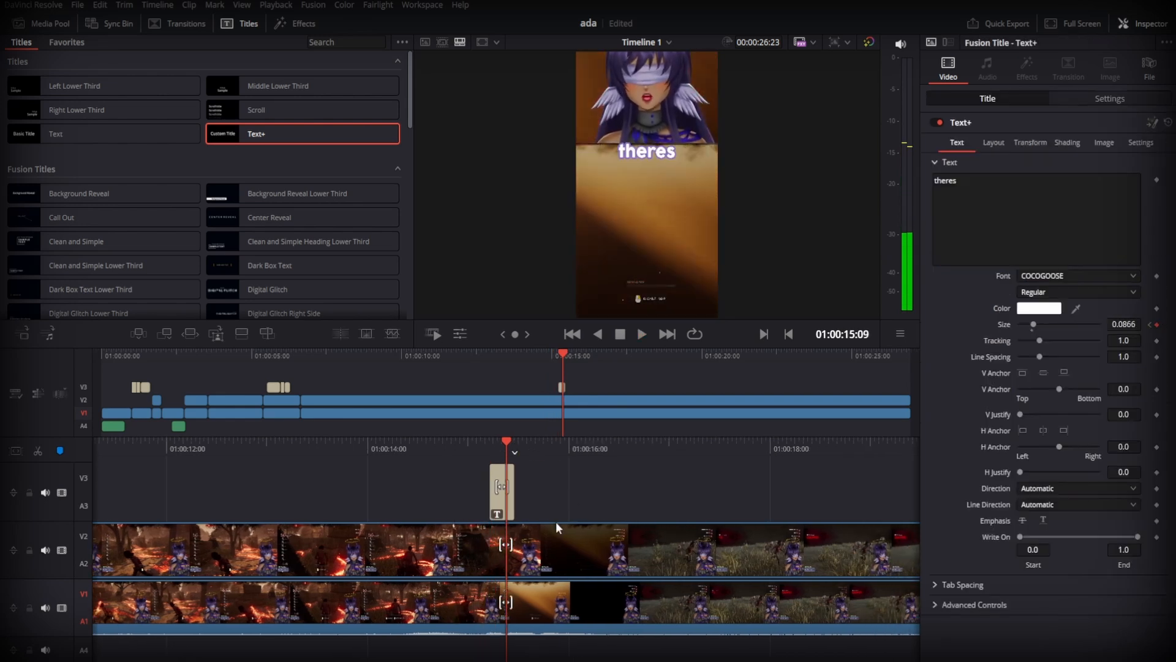
{"action": "left_click_drag", "start_coordinate": [514, 497], "coordinate": [500, 509]}
- Paste a copy of the "theres" title directly after it and change the copy's text to "no"
{"action": "left_click", "coordinate": [500, 511]}
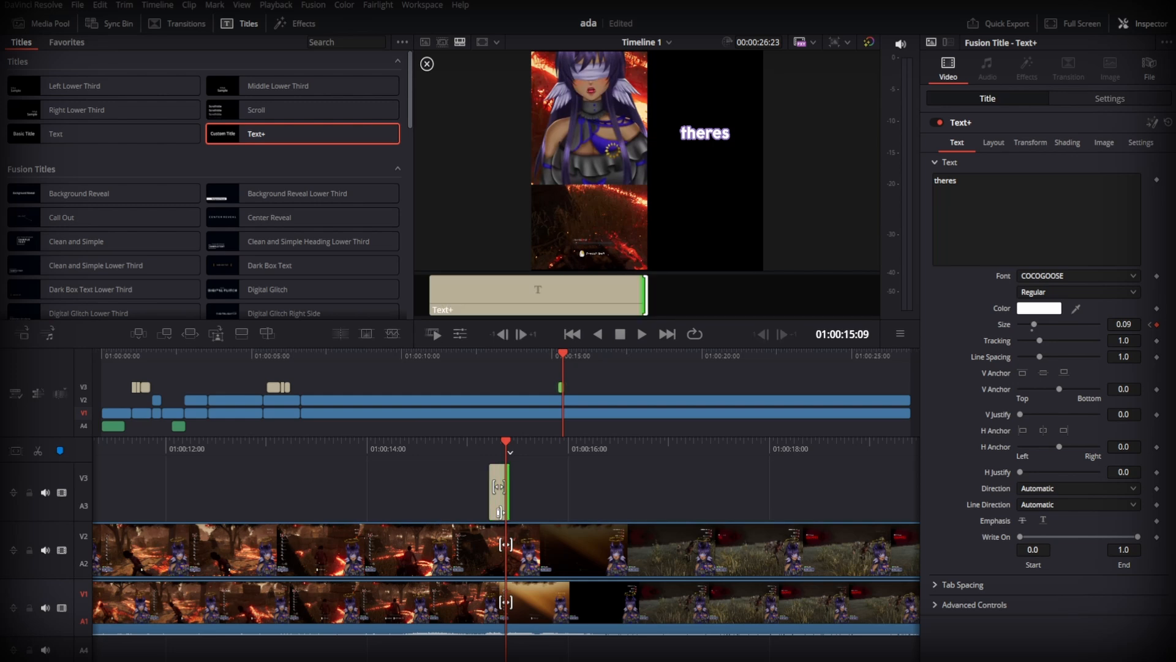
{"action": "left_click", "coordinate": [500, 512]}
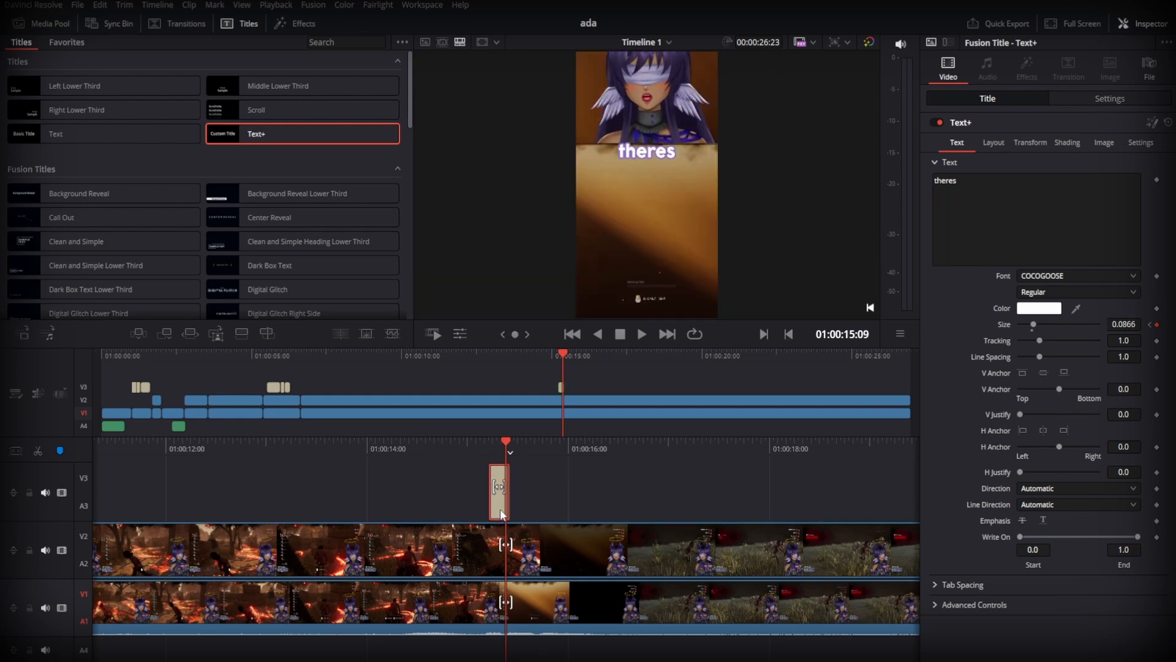
{"action": "key", "text": "ctrl+v"}
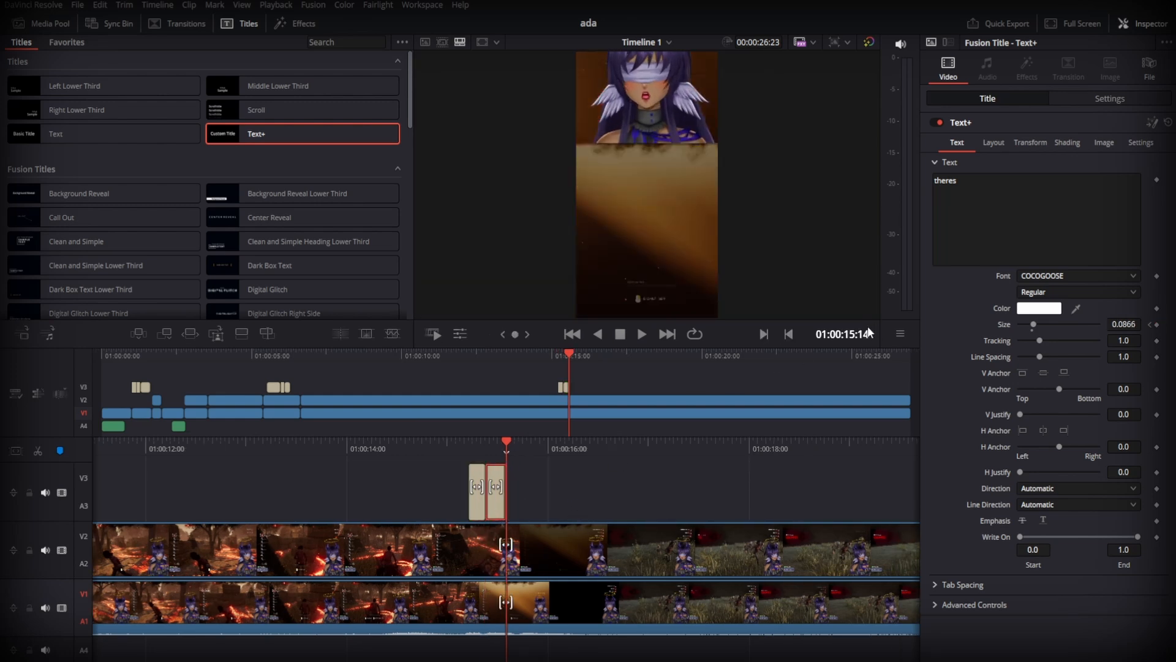
{"action": "left_click", "coordinate": [1030, 189]}
{"action": "key", "text": "ctrl+a"}
{"action": "type", "text": "n"}
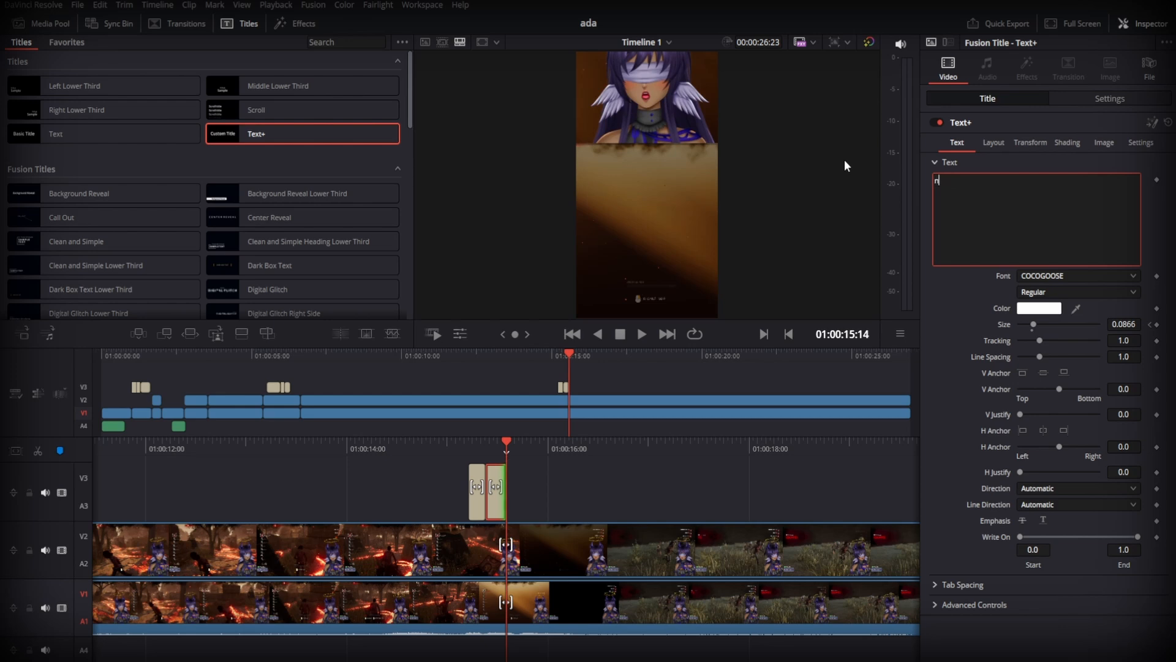
{"action": "type", "text": "o"}
{"action": "left_click", "coordinate": [672, 471]}
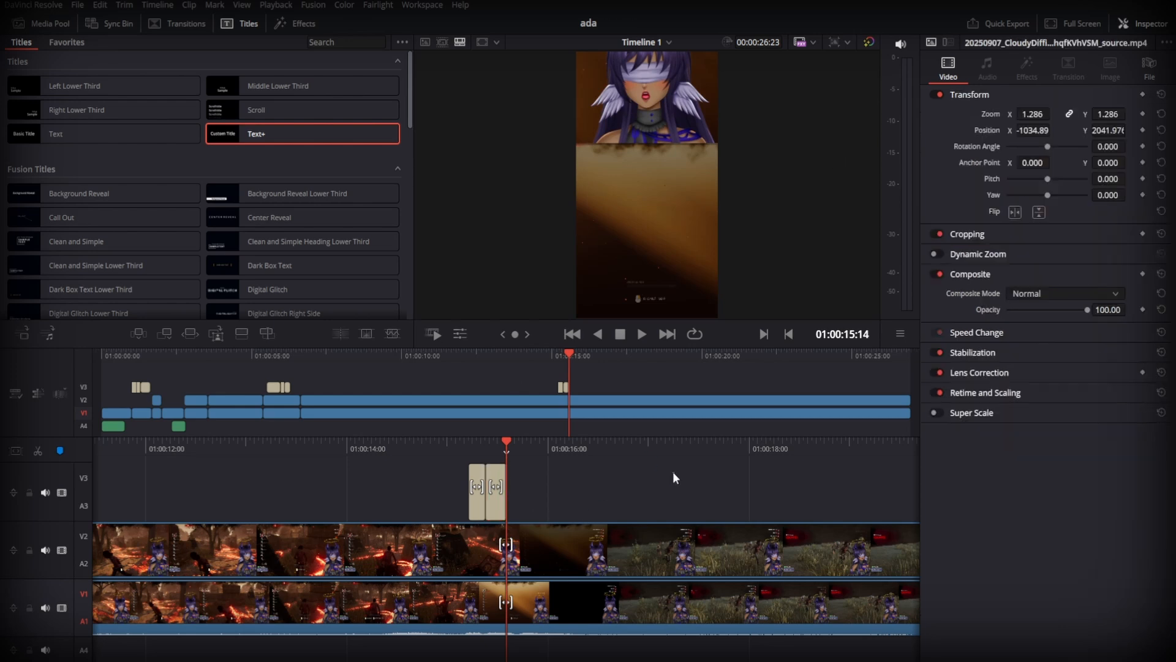
- Paste another copy of the title at 01:00:15:14, directly after "no", and change its text to "way"
{"action": "key", "text": "ctrl+v"}
{"action": "double_click", "coordinate": [1003, 189]}
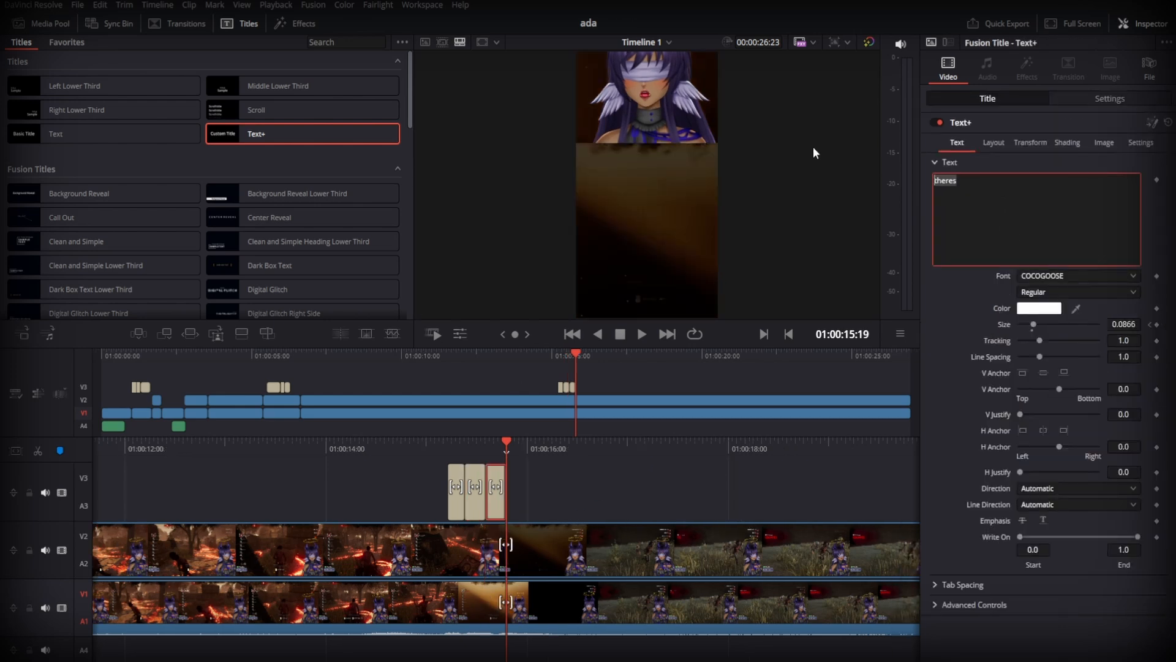
{"action": "type", "text": "way"}
- Replay the caption section, extend the end of the "way" title to just before 01:00:16:00, and replay to check the timing
{"action": "left_click_drag", "start_coordinate": [806, 450], "coordinate": [932, 446]}
{"action": "key", "text": "space"}
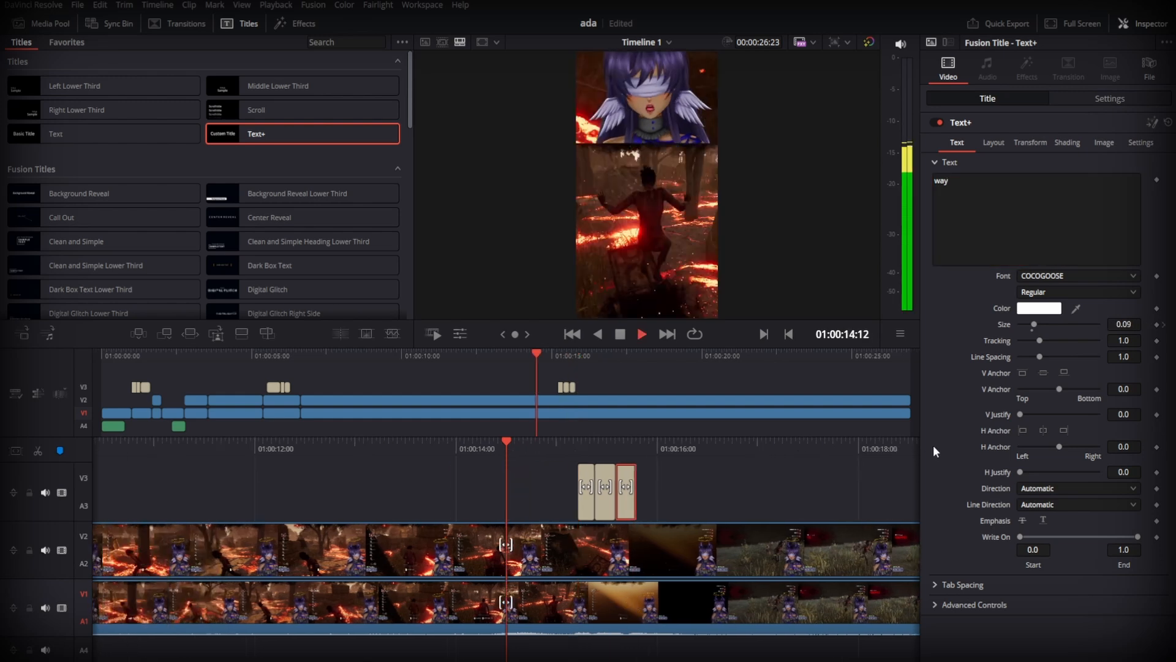
{"action": "key", "text": "space"}
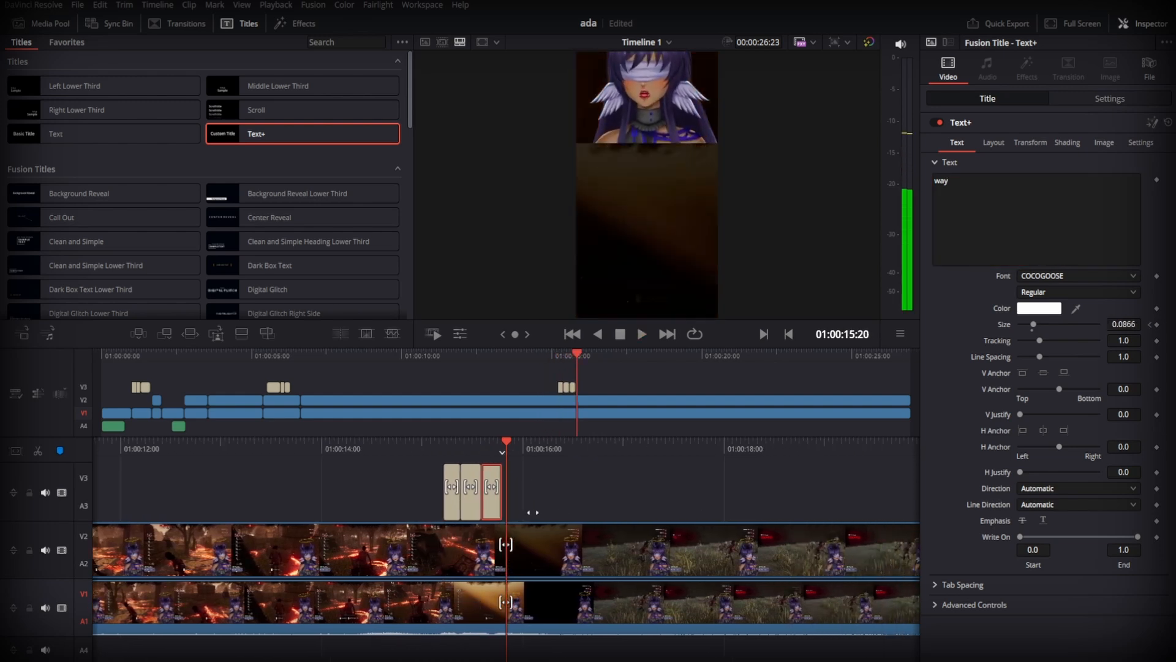
{"action": "left_click_drag", "start_coordinate": [506, 492], "coordinate": [517, 492]}
{"action": "left_click_drag", "start_coordinate": [630, 451], "coordinate": [868, 441]}
{"action": "key", "text": "space"}
{"action": "key", "text": "space"}
{"action": "key", "text": "space"}
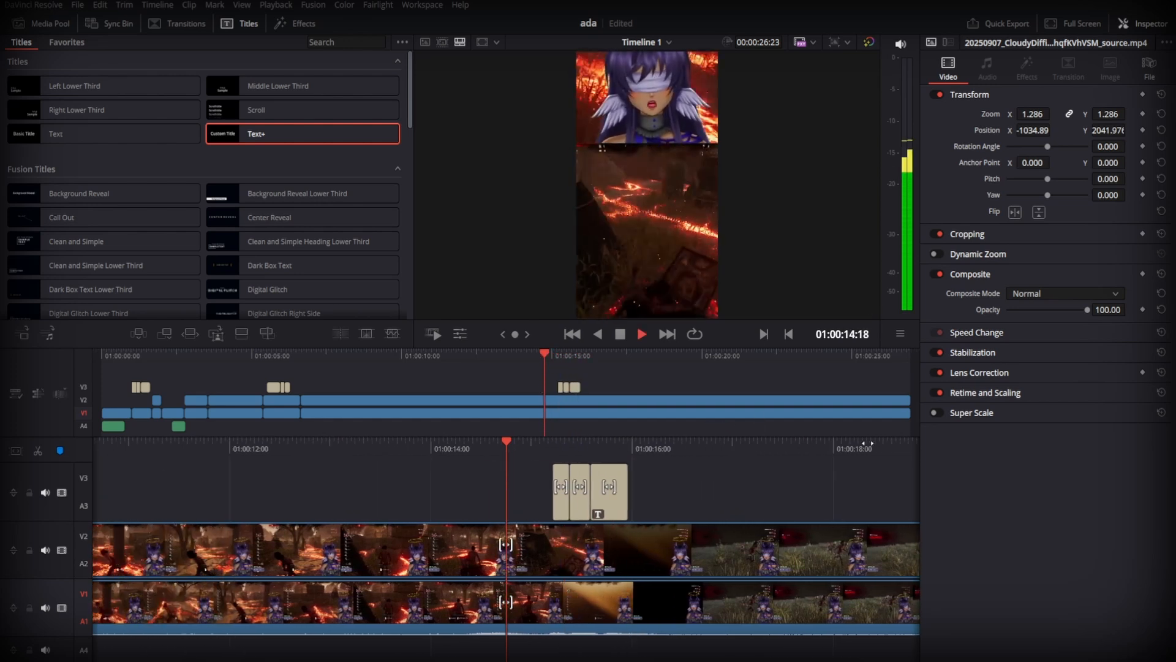
{"action": "key", "text": "space"}
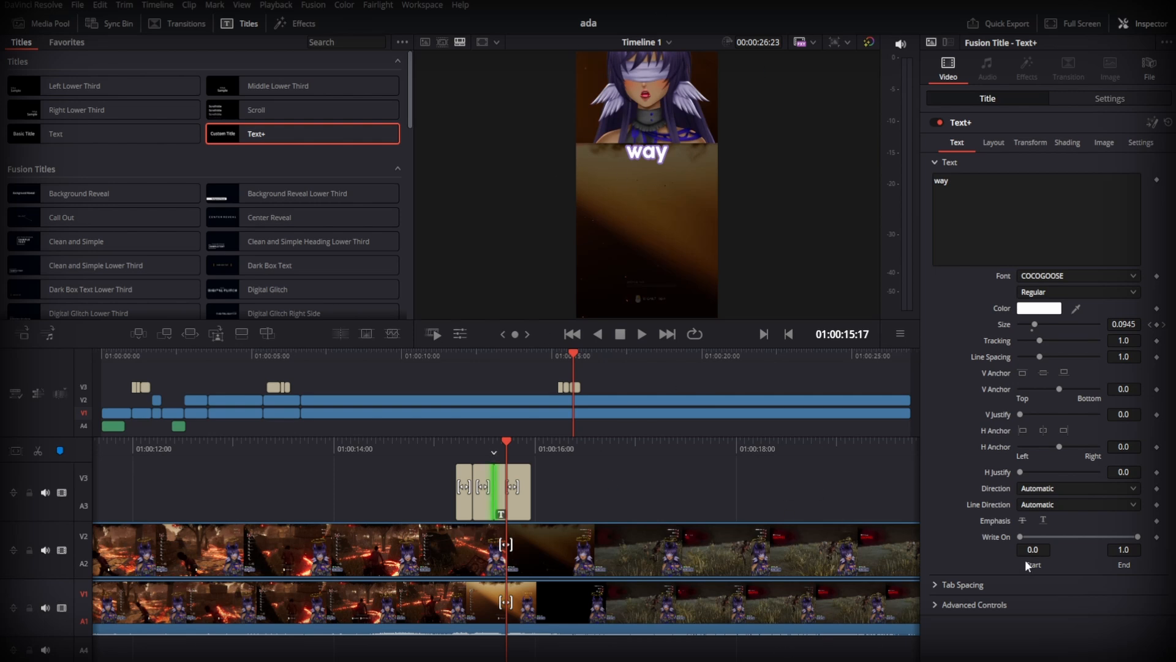
{"action": "key", "text": "space"}
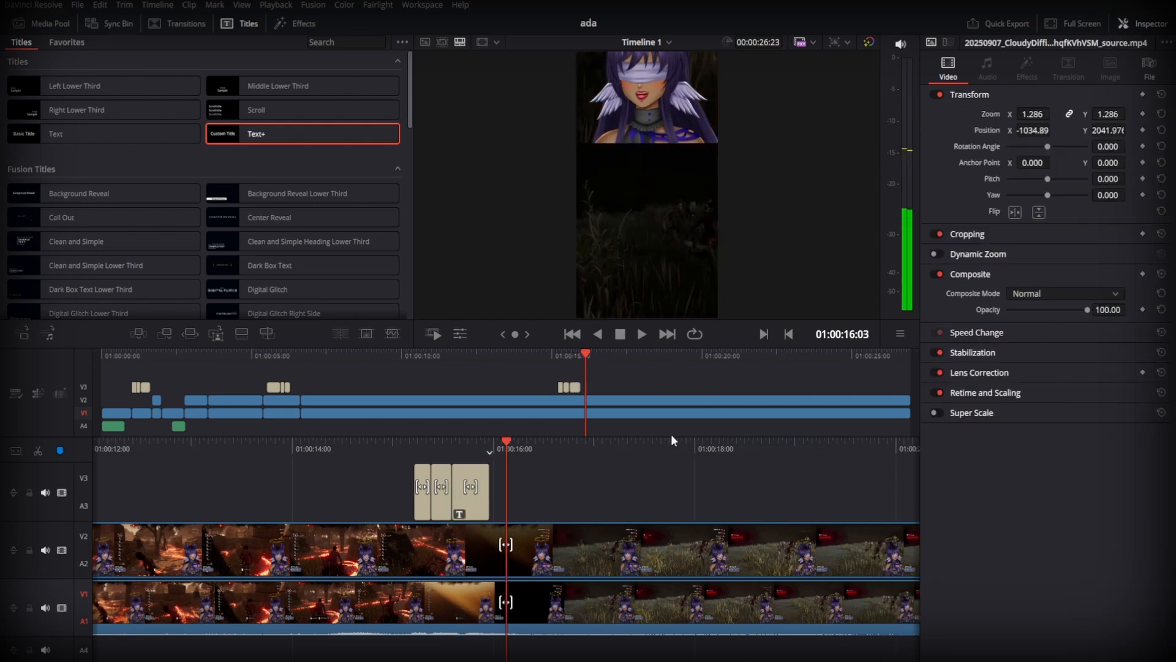
- Return to the start of the timeline at 01:00:00:00 and play the opening zoom of the first clip
{"action": "key", "text": "Home"}
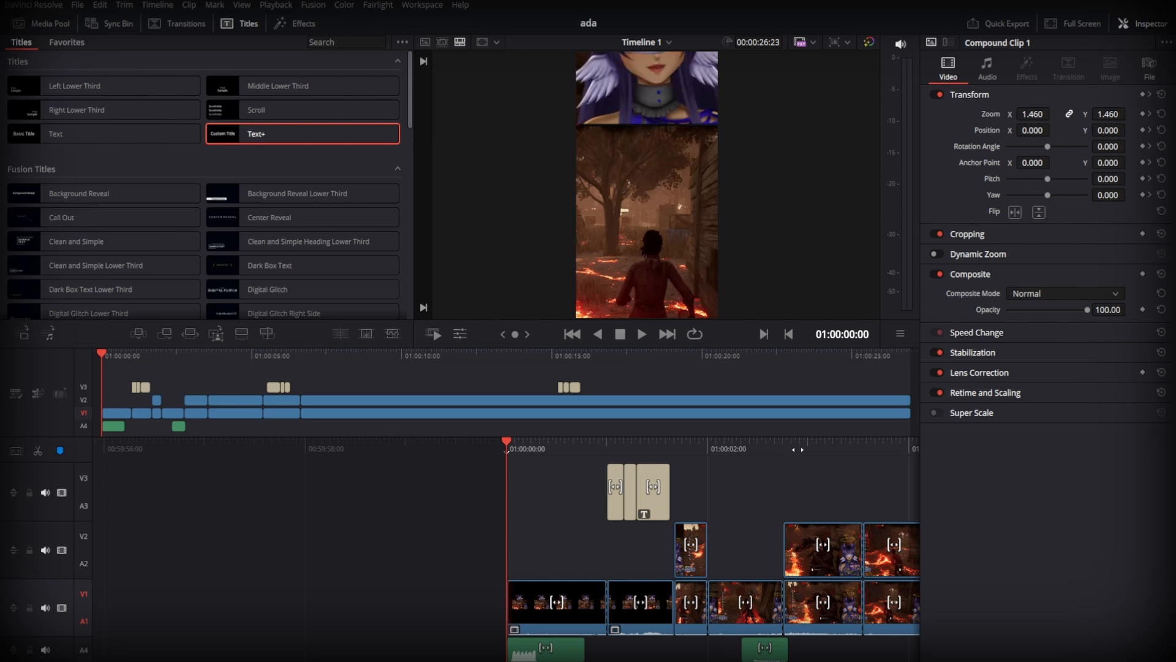
{"action": "left_click_drag", "start_coordinate": [797, 450], "coordinate": [744, 450]}
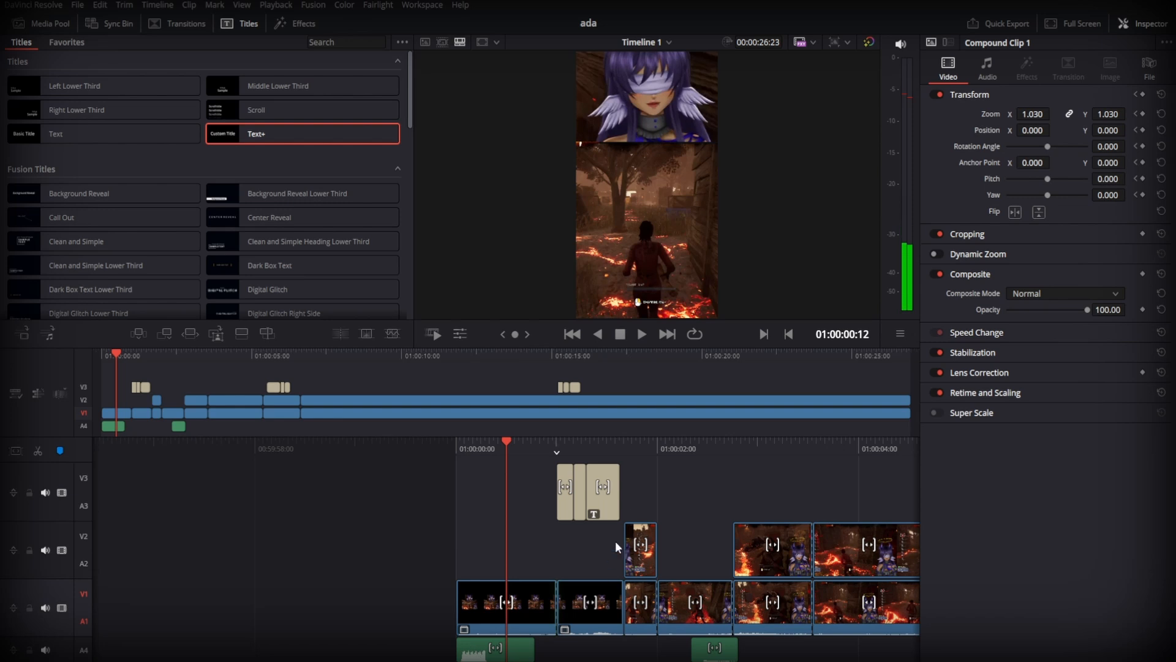
{"action": "key", "text": "Home"}
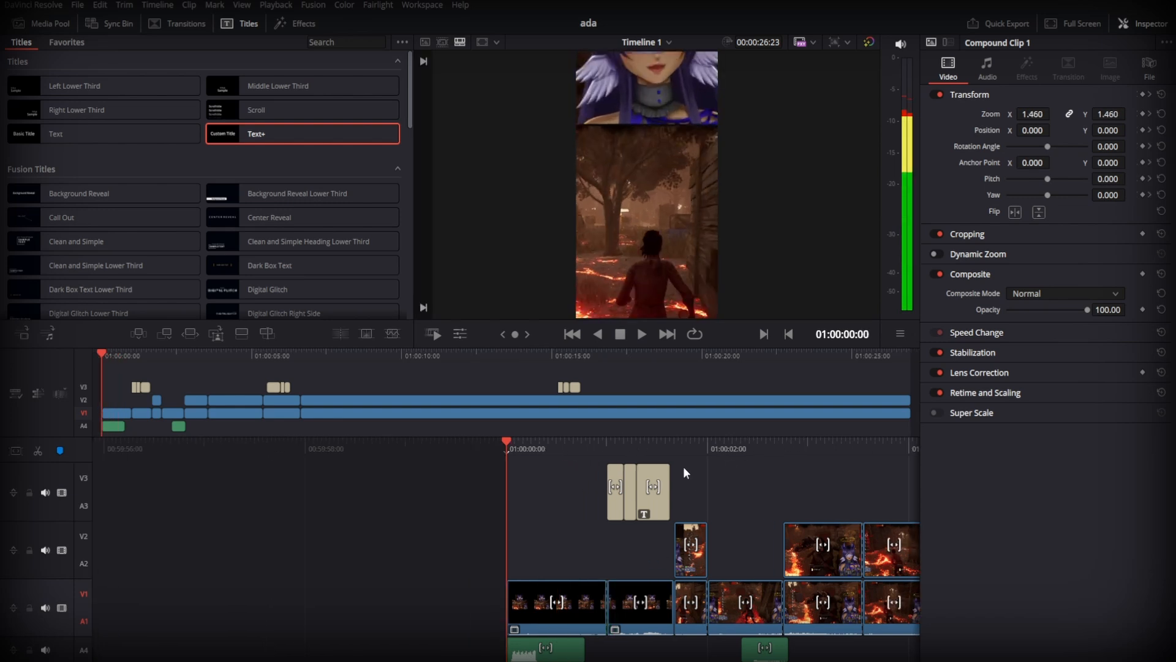
{"action": "key", "text": "space"}
{"action": "key", "text": "space"}
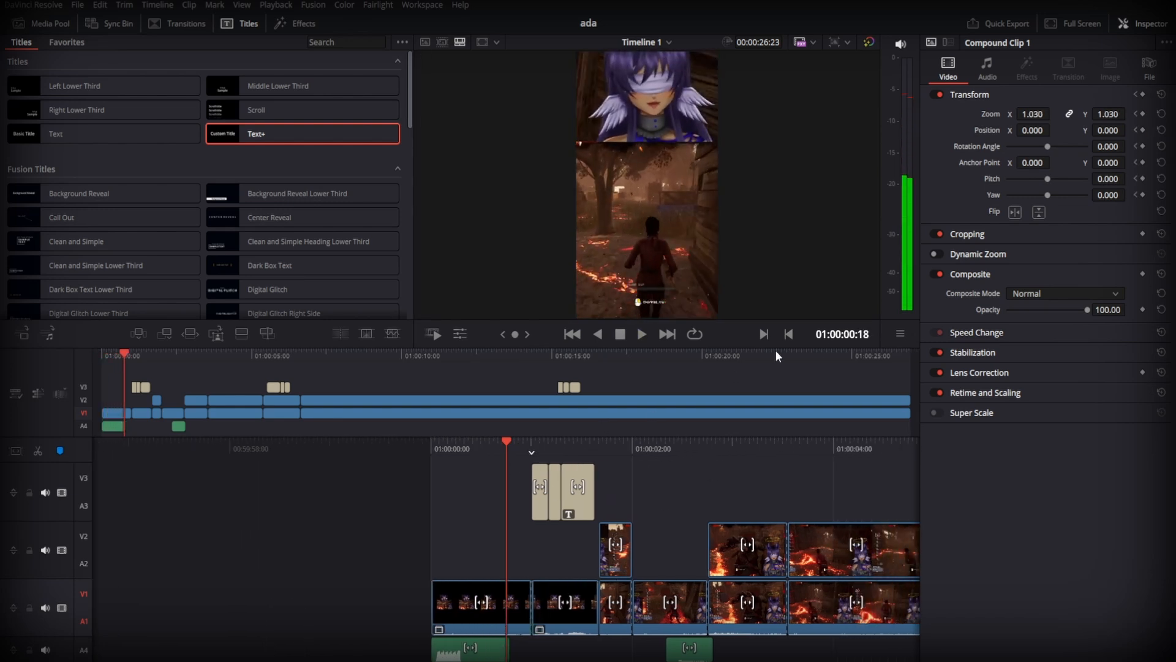